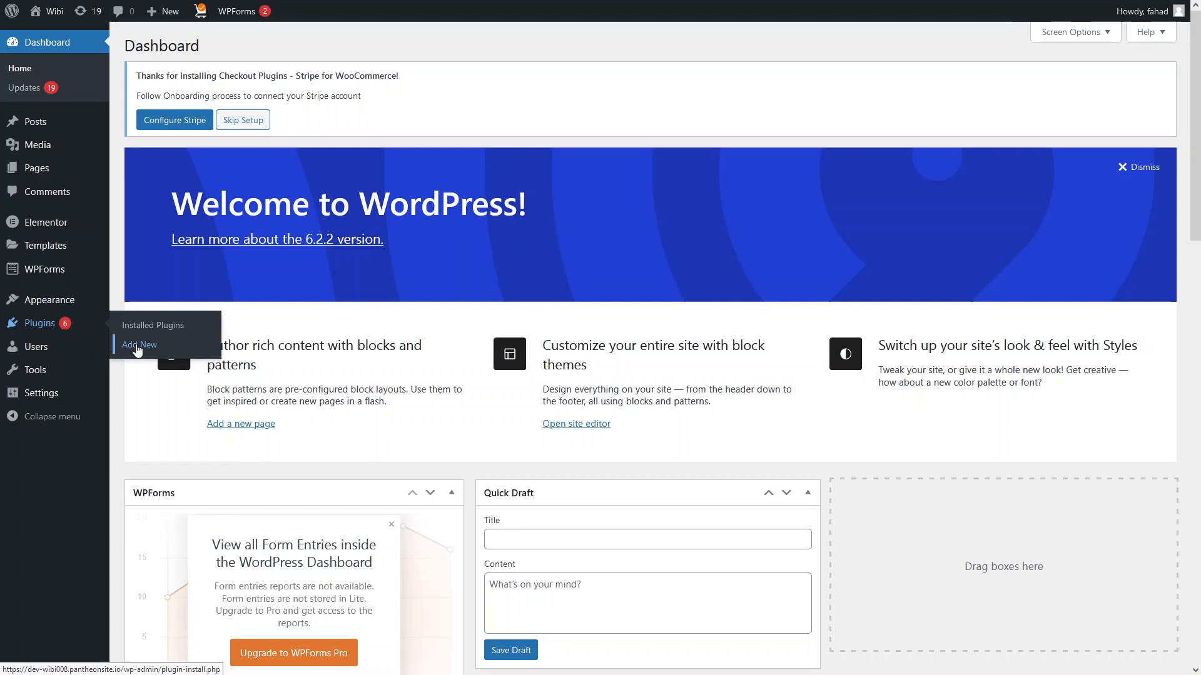
- Open the page for adding new plugins and search the plugin directory for "woocommerce"
click(165, 346)
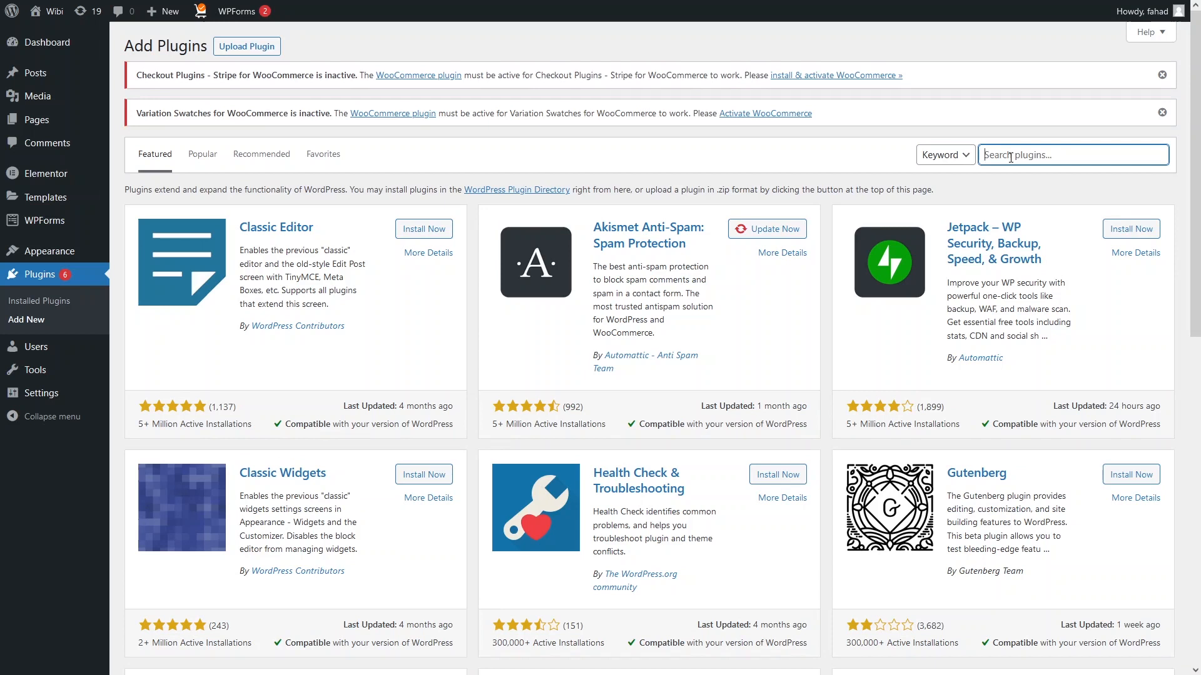
text(wooc)
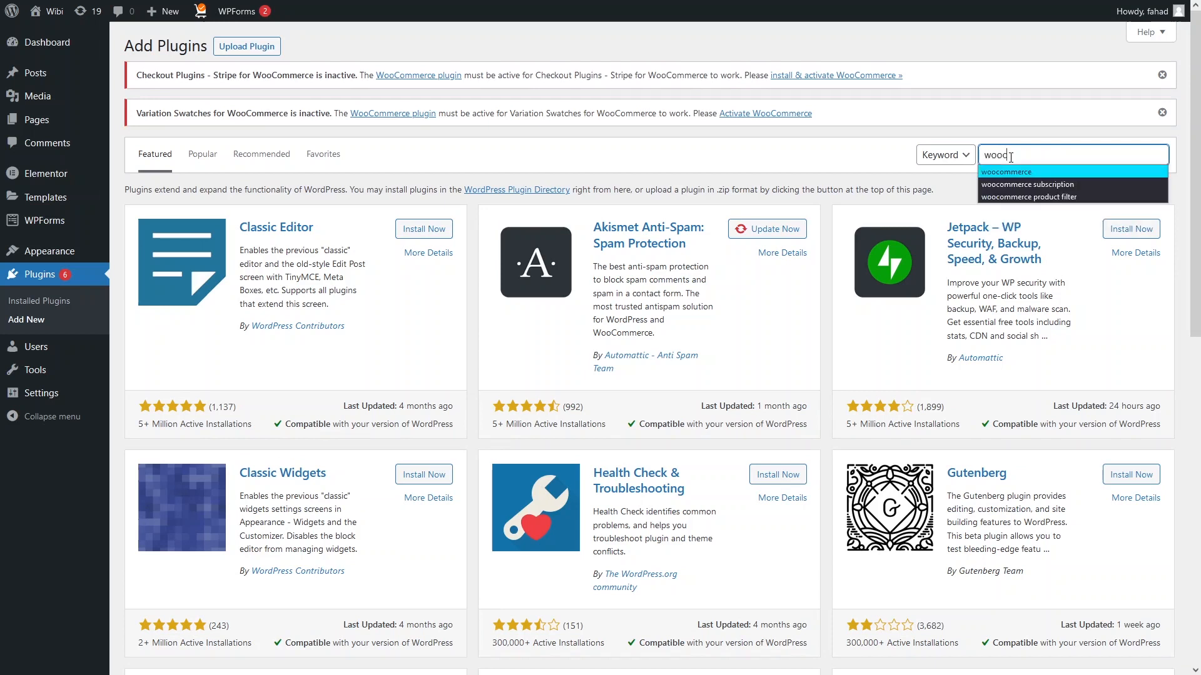
key(Return)
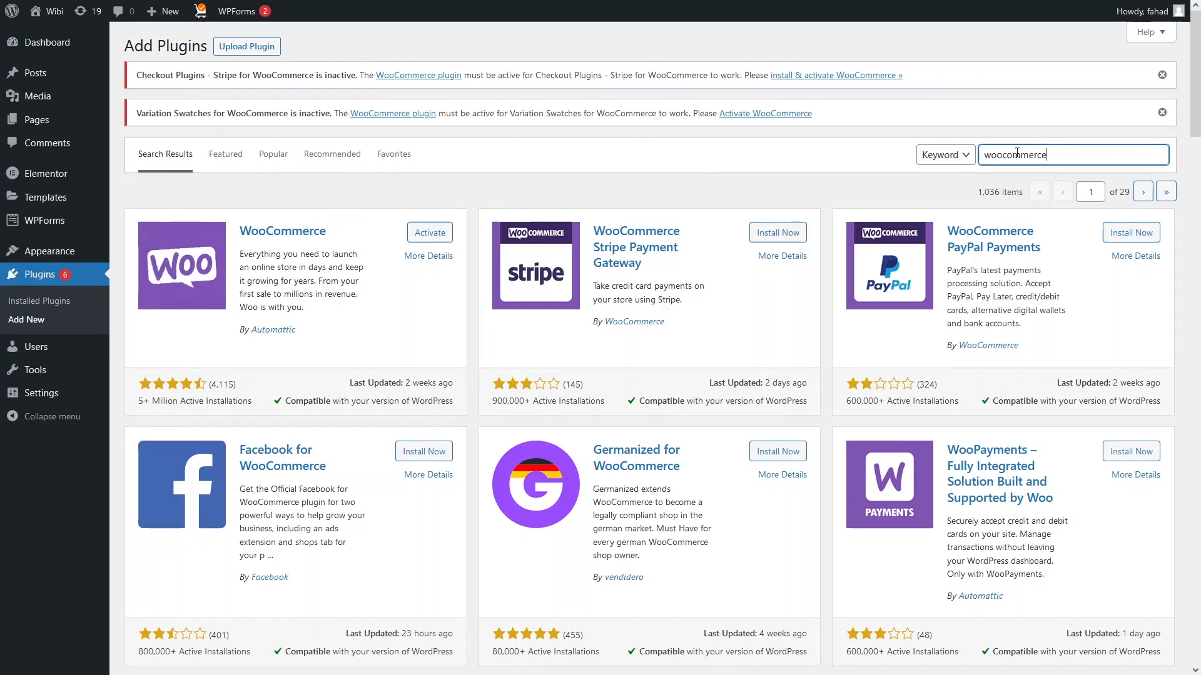
- Search the plugin directory for "elementor" instead, and clear the search after checking the plugin
double_click(975, 158)
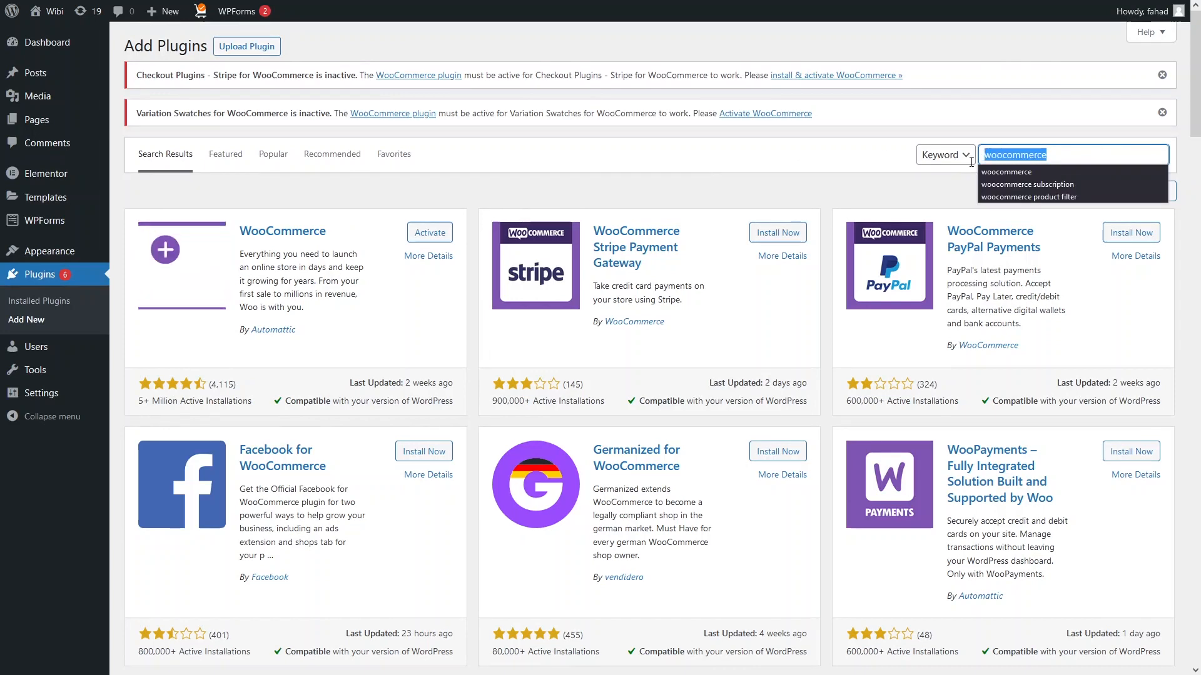
text(e)
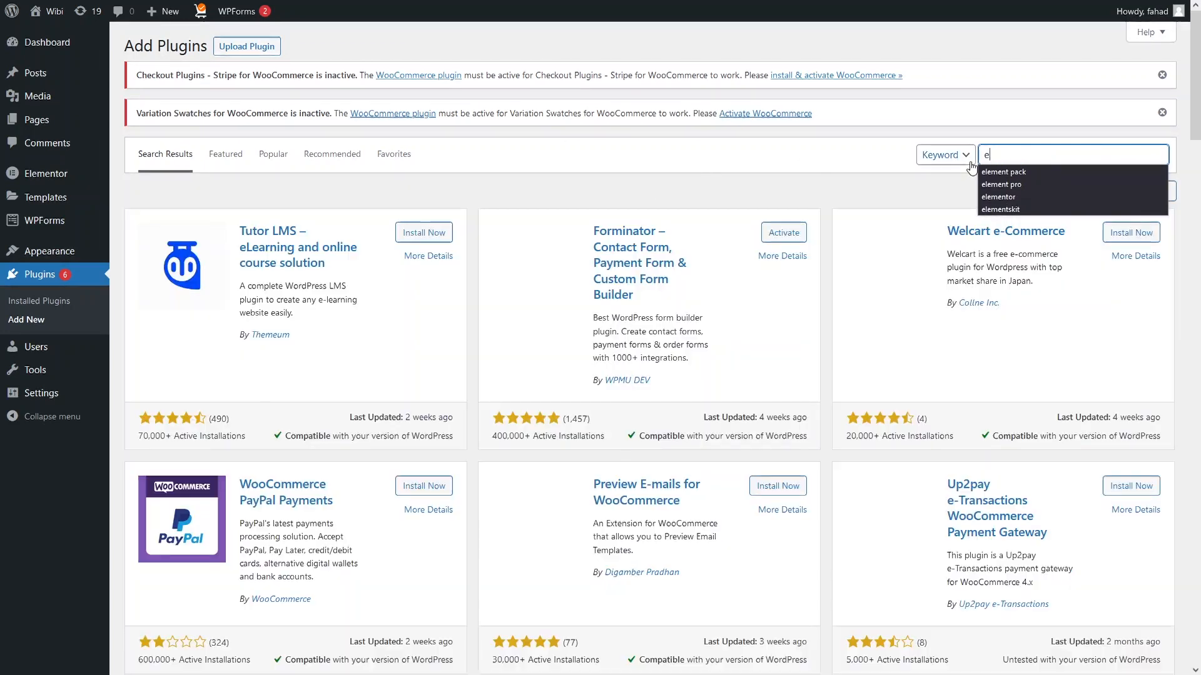
key(Down)
key(Down)
key(Down)
key(Return)
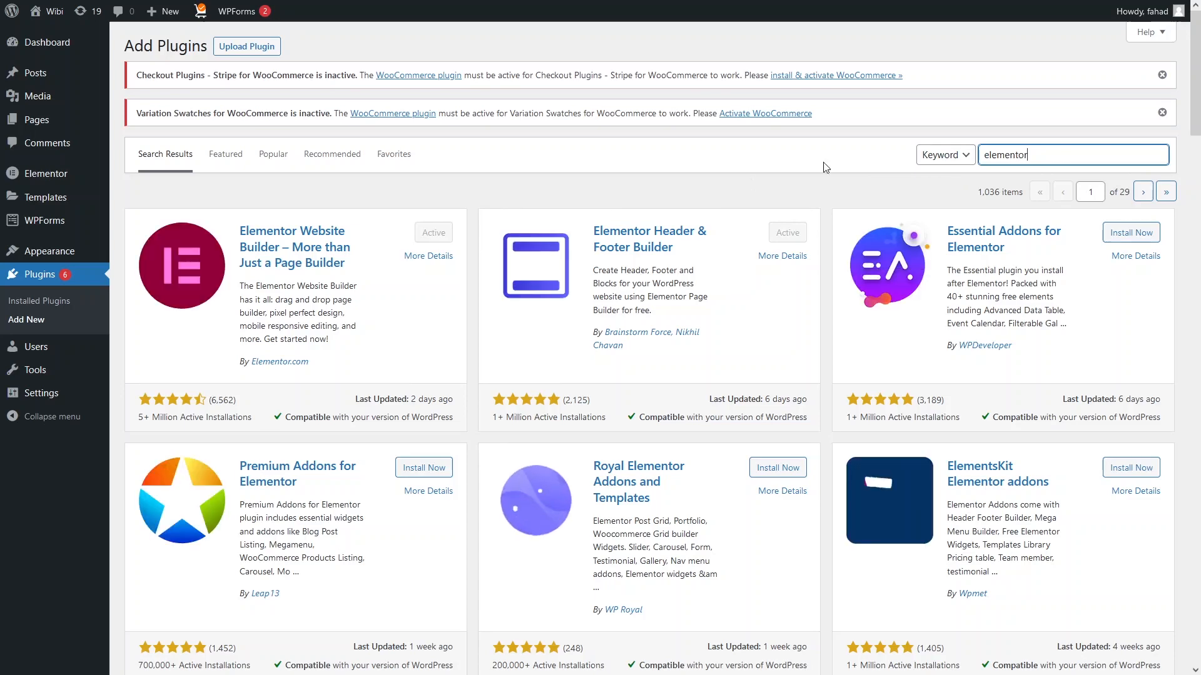
key(ctrl+a)
key(BackSpace)
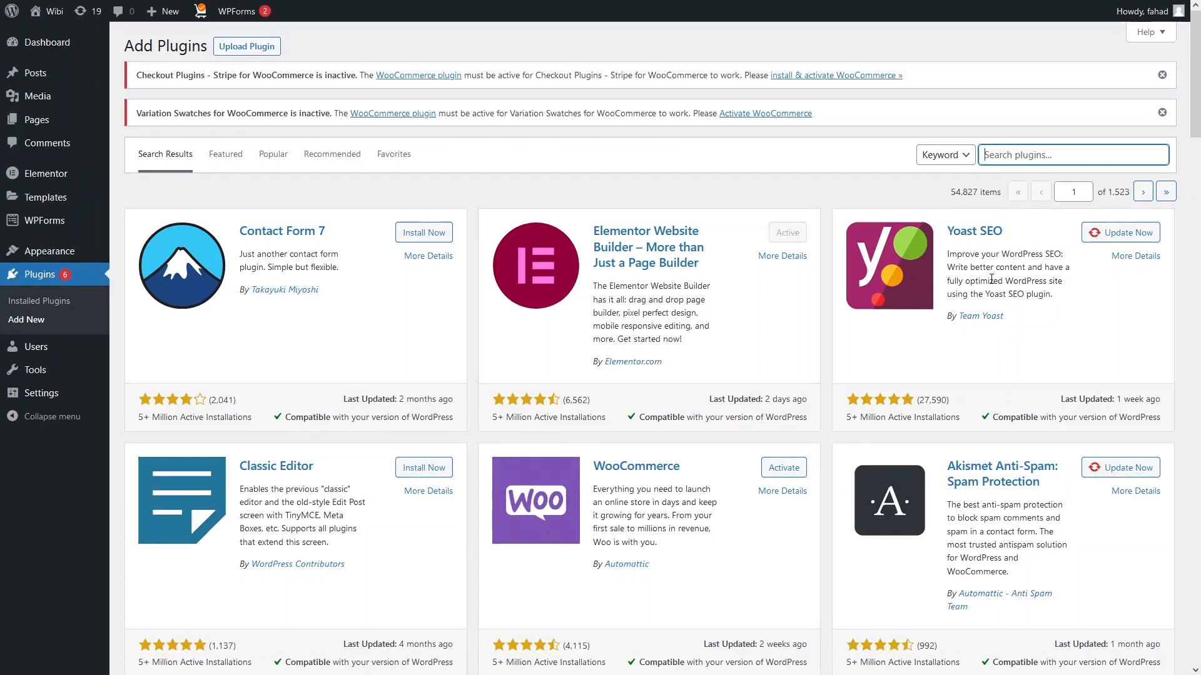
- Find the Phlox theme in the theme directory, activate it and install the Phlox core plugin
mouse_move(75, 253)
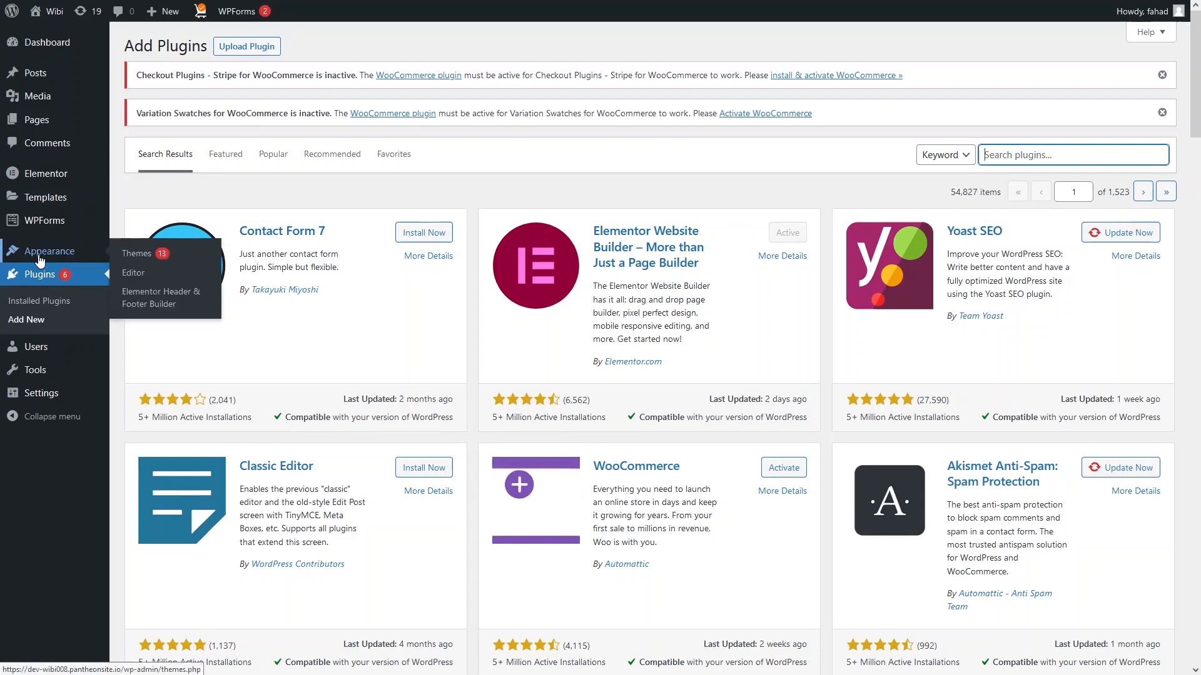
click(130, 260)
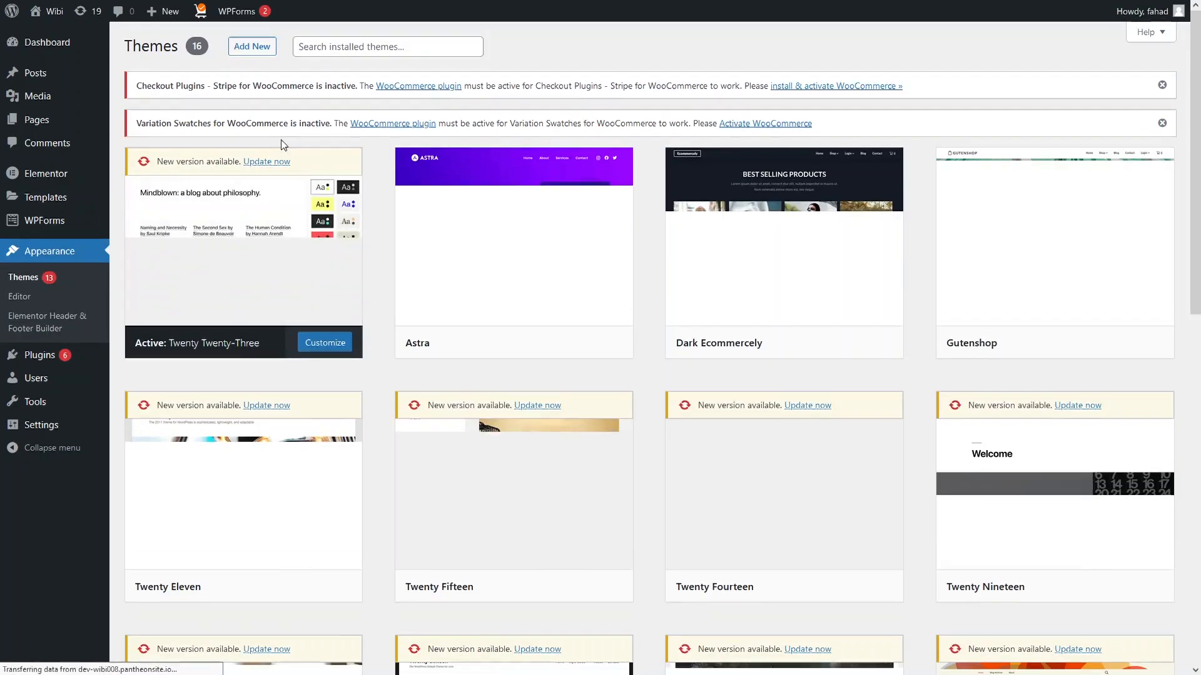
click(251, 46)
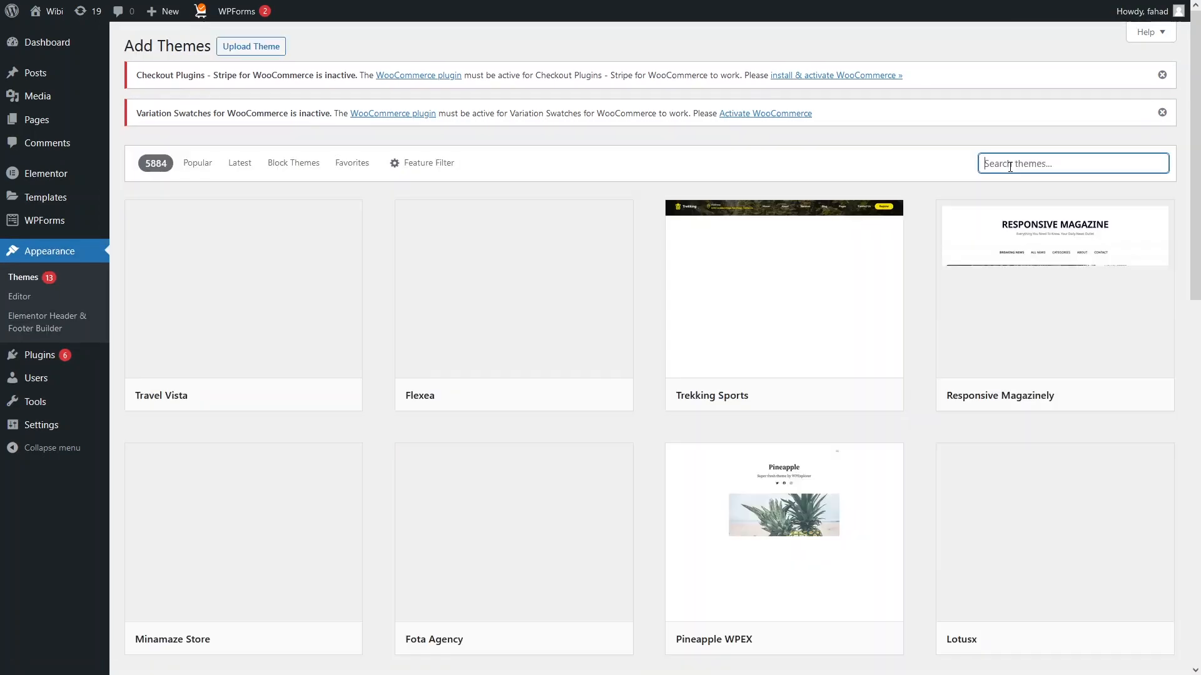
text(phlox)
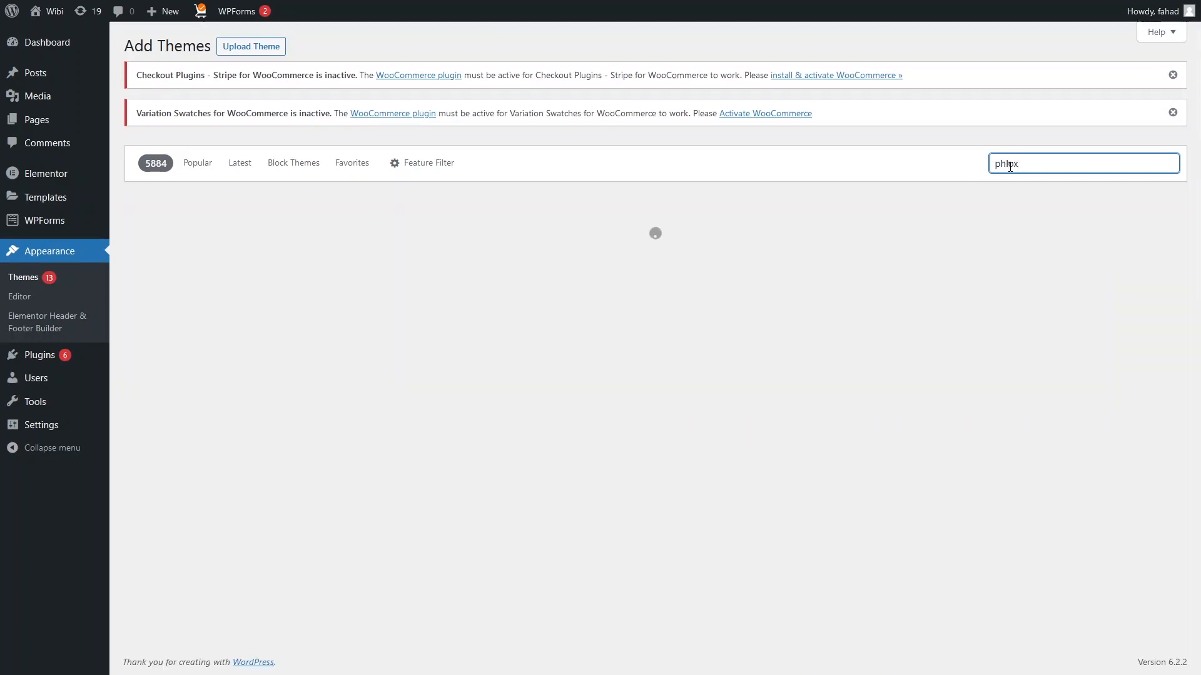
click(281, 397)
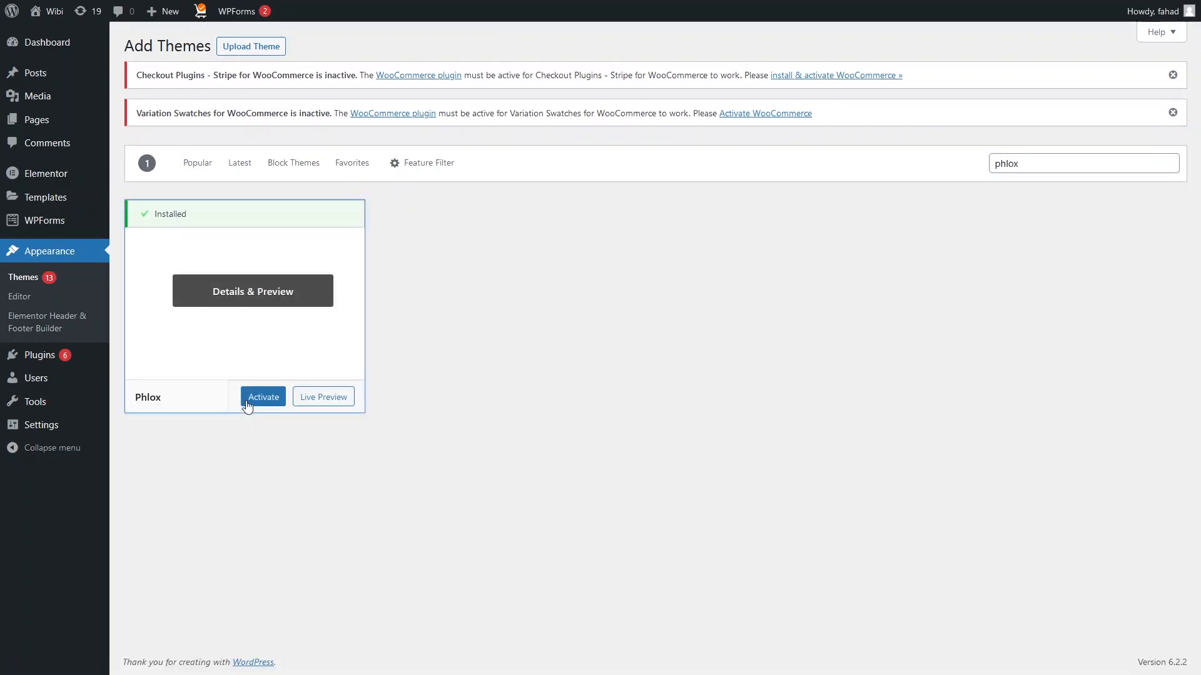
click(254, 398)
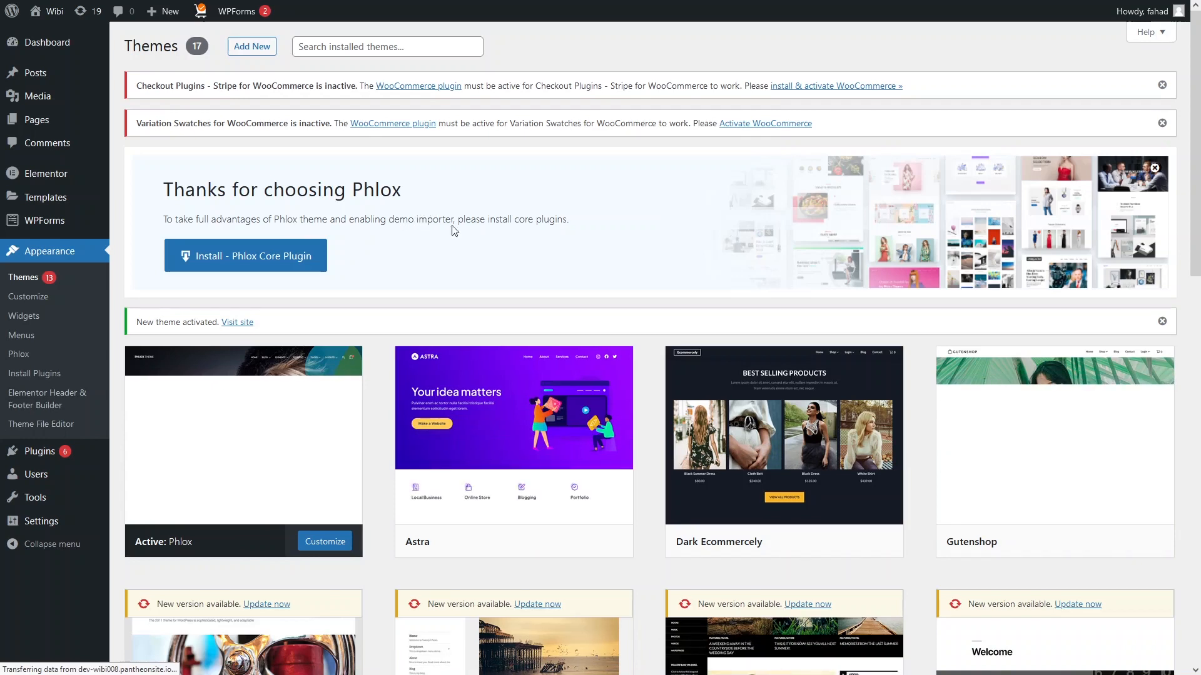
click(300, 265)
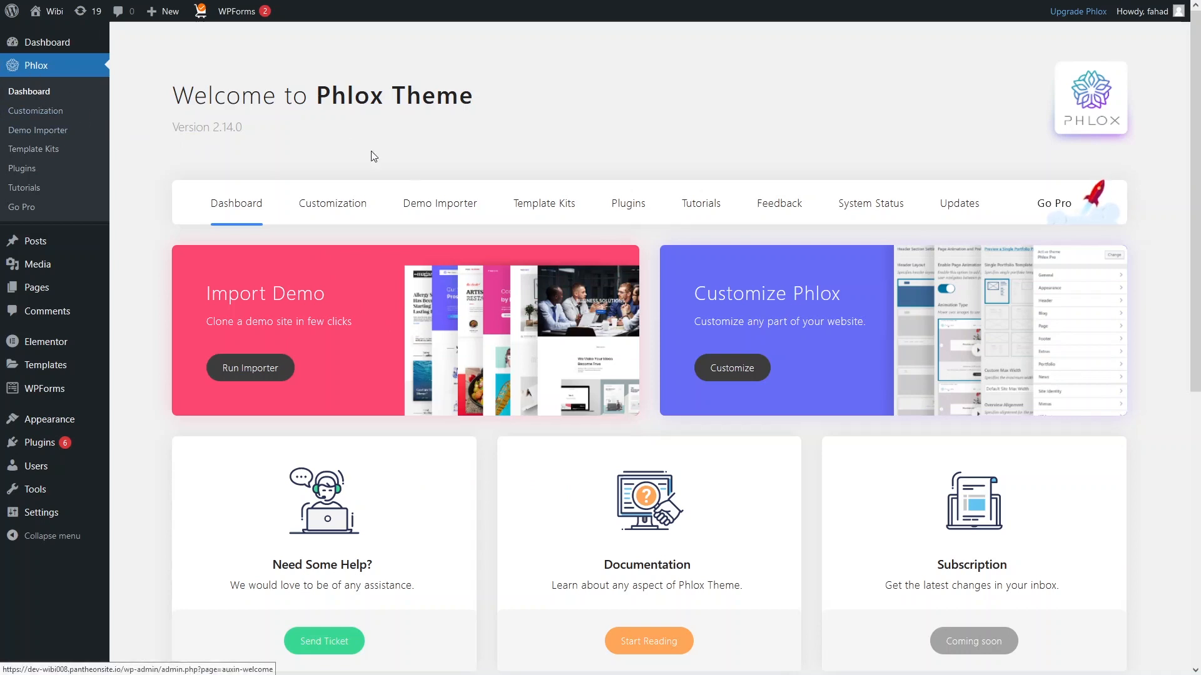
- Choose the Digital Shop template in the Phlox demo importer and install the plugins the demo requires
click(441, 214)
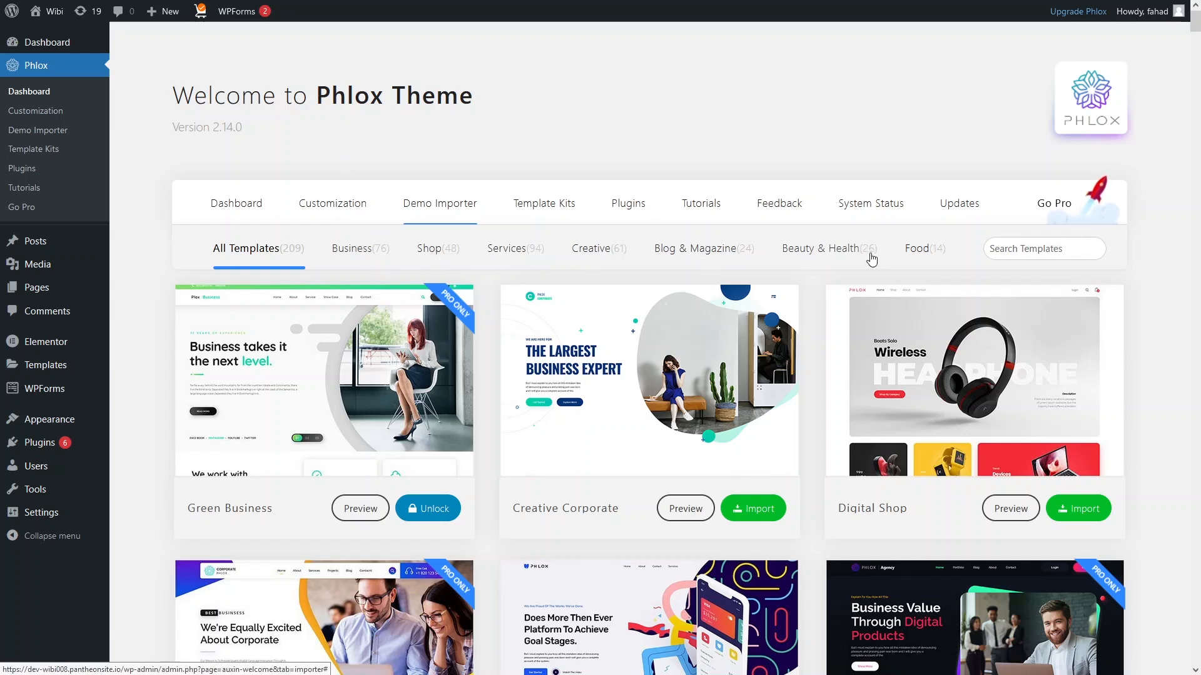
scroll(489, 250, down, 2)
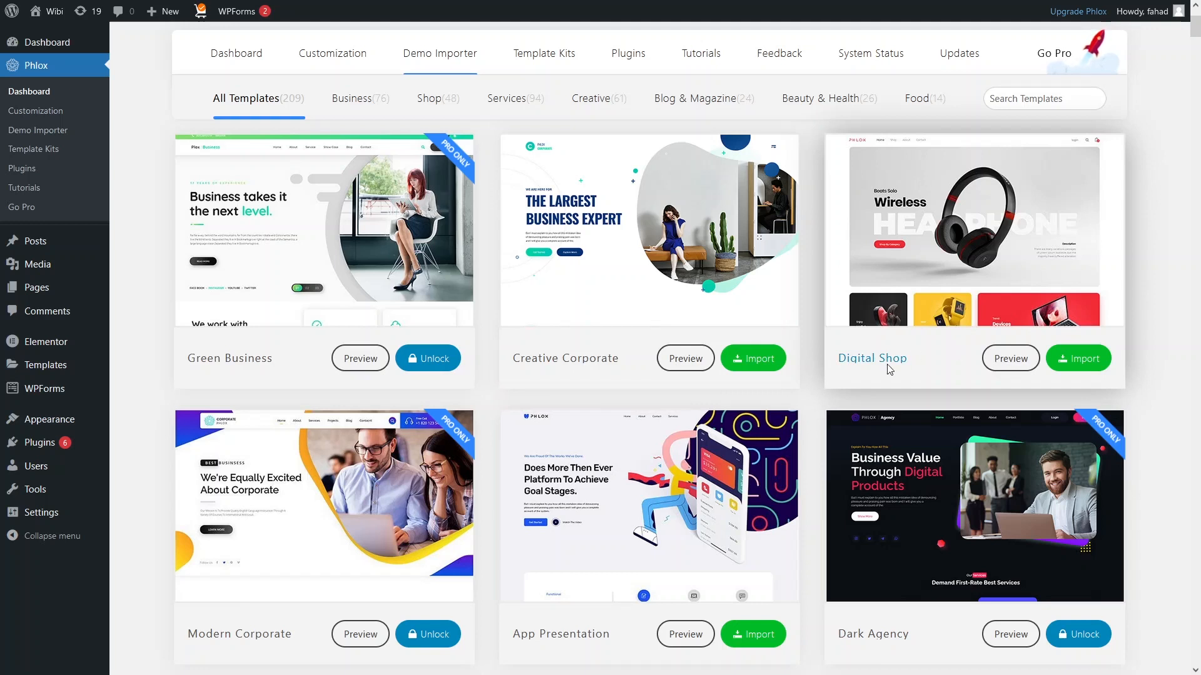
click(1066, 362)
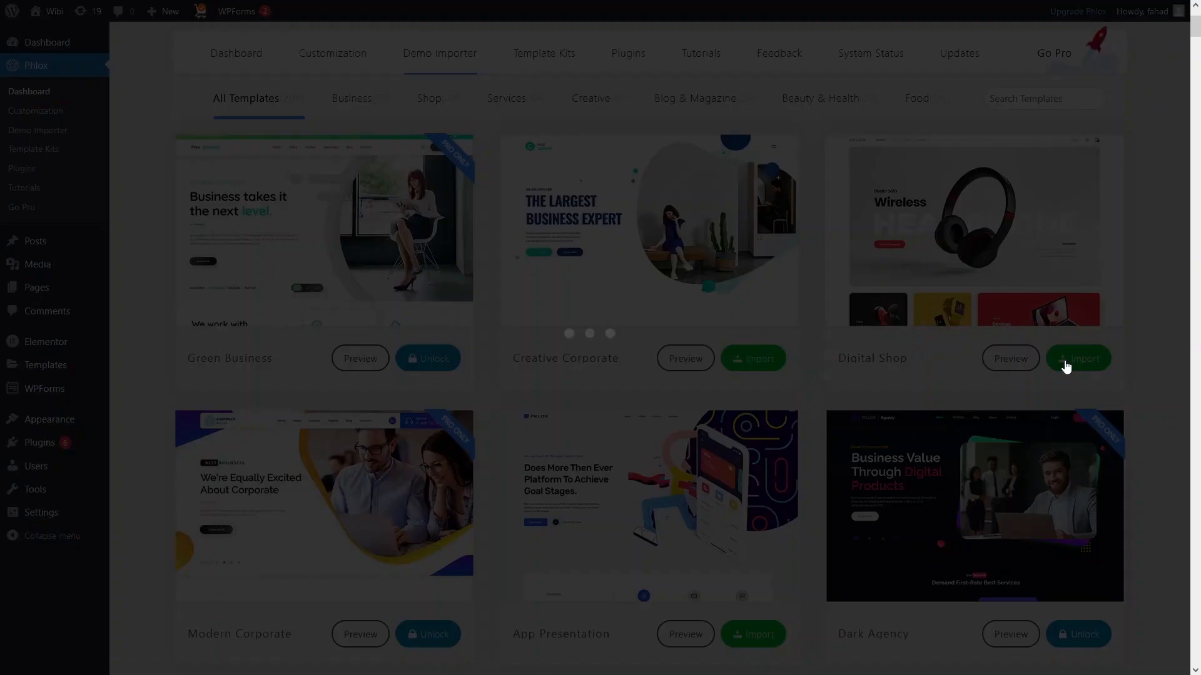
click(897, 499)
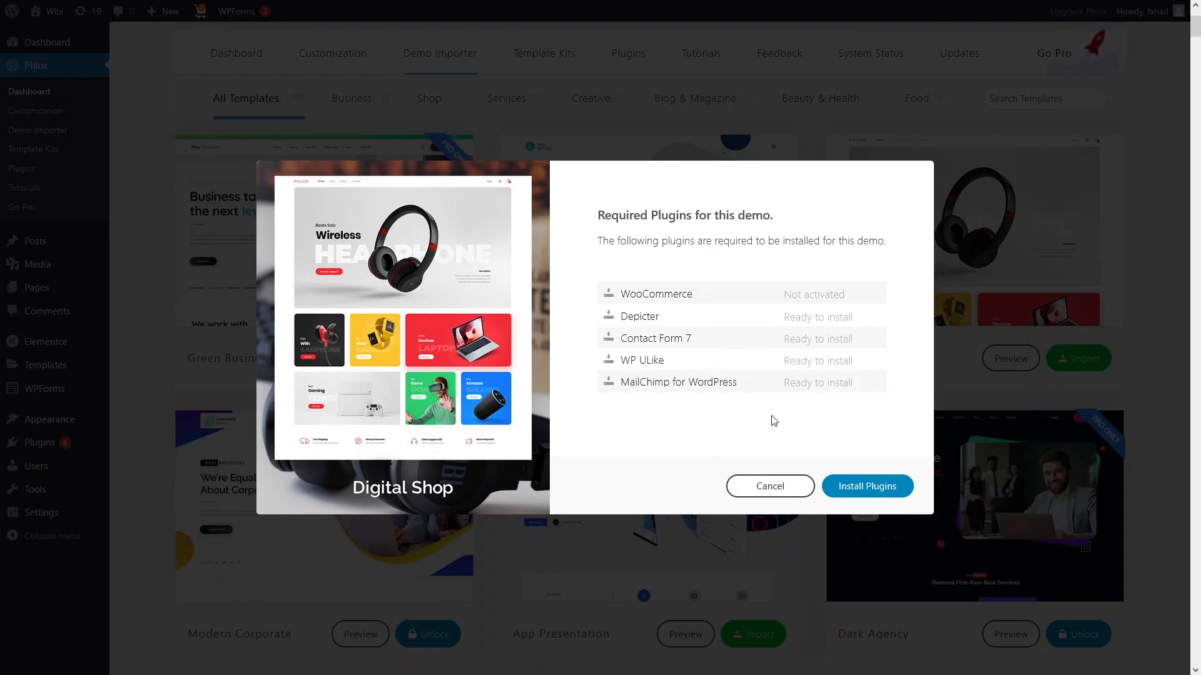
click(850, 489)
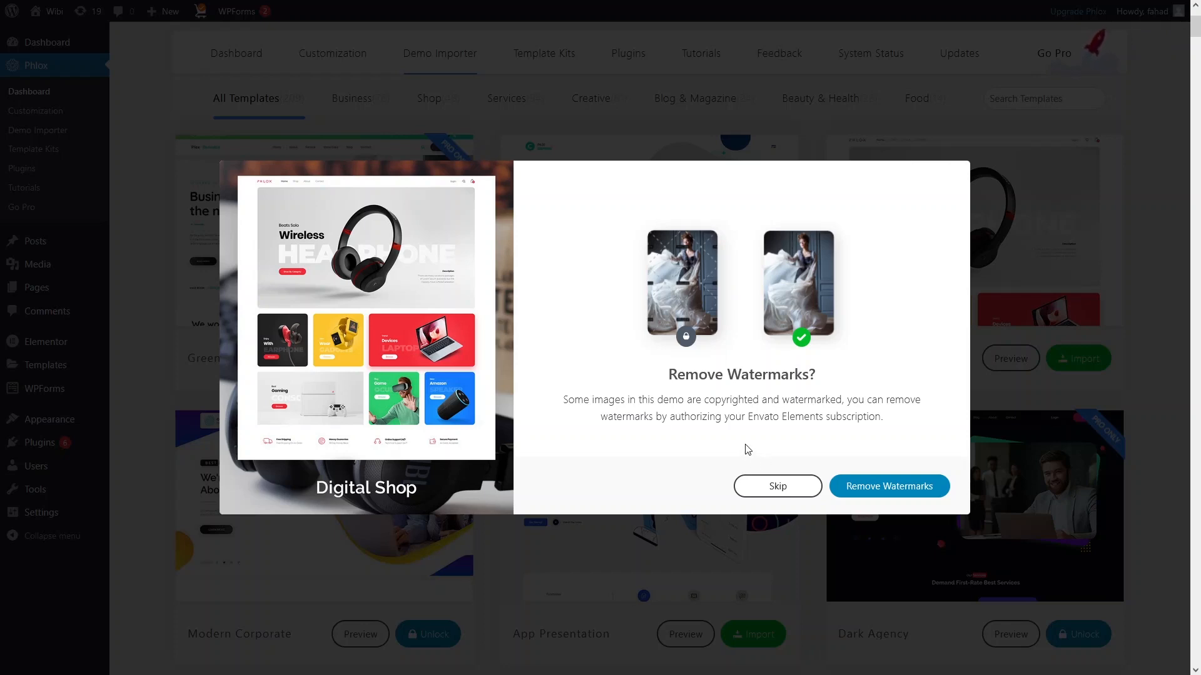
- Skip watermark removal and import the Digital Shop demo as a complete pre-build website including media
click(765, 482)
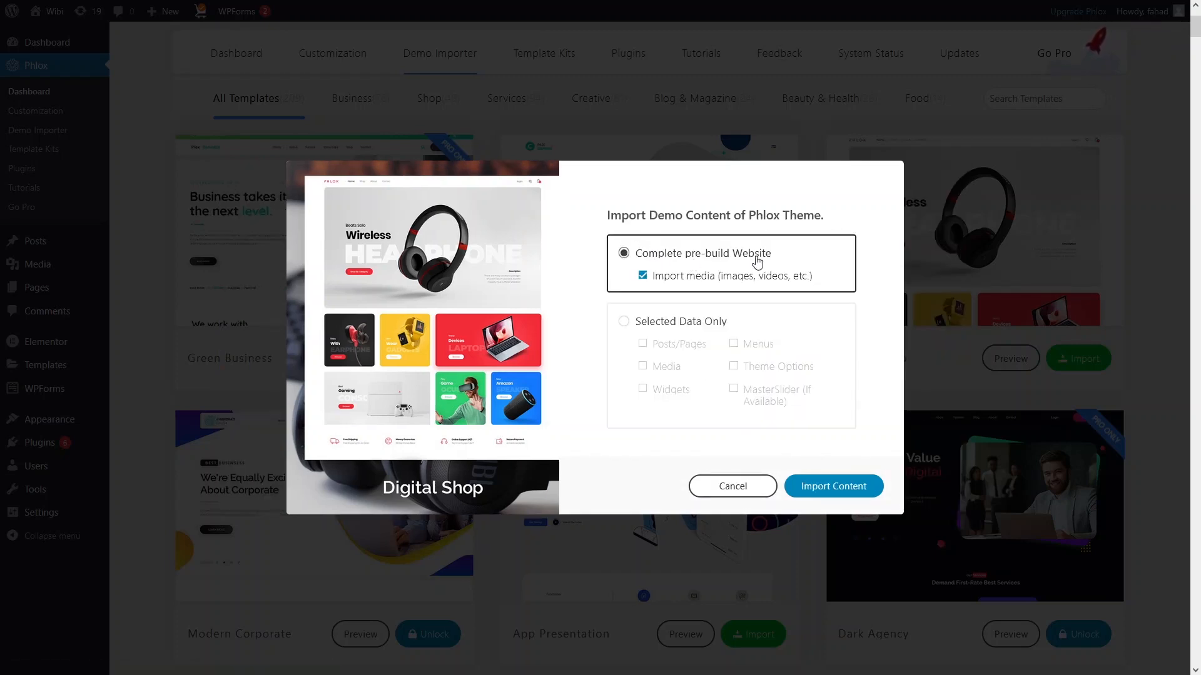
click(625, 323)
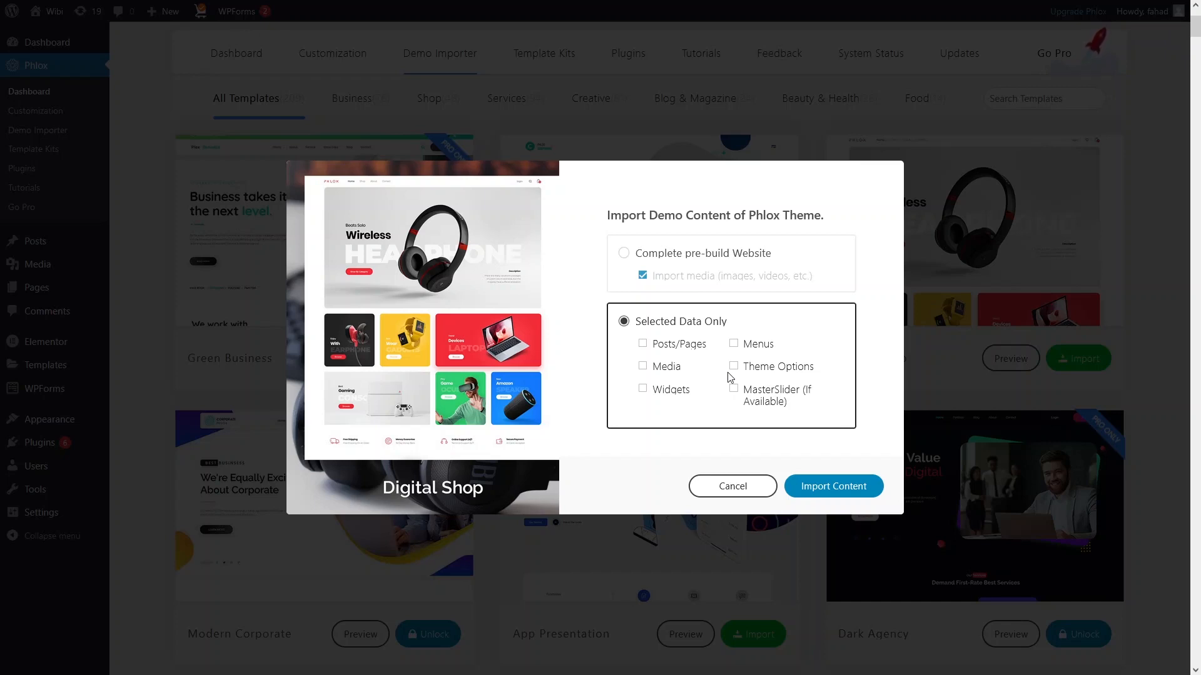
click(622, 257)
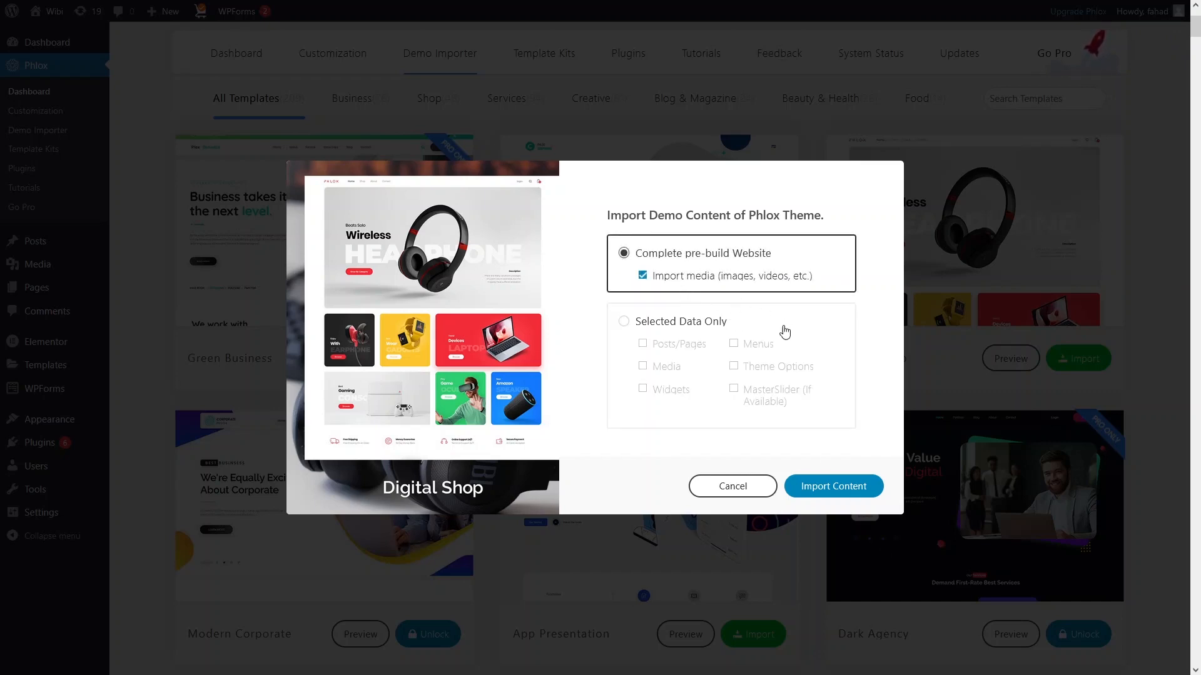
click(827, 493)
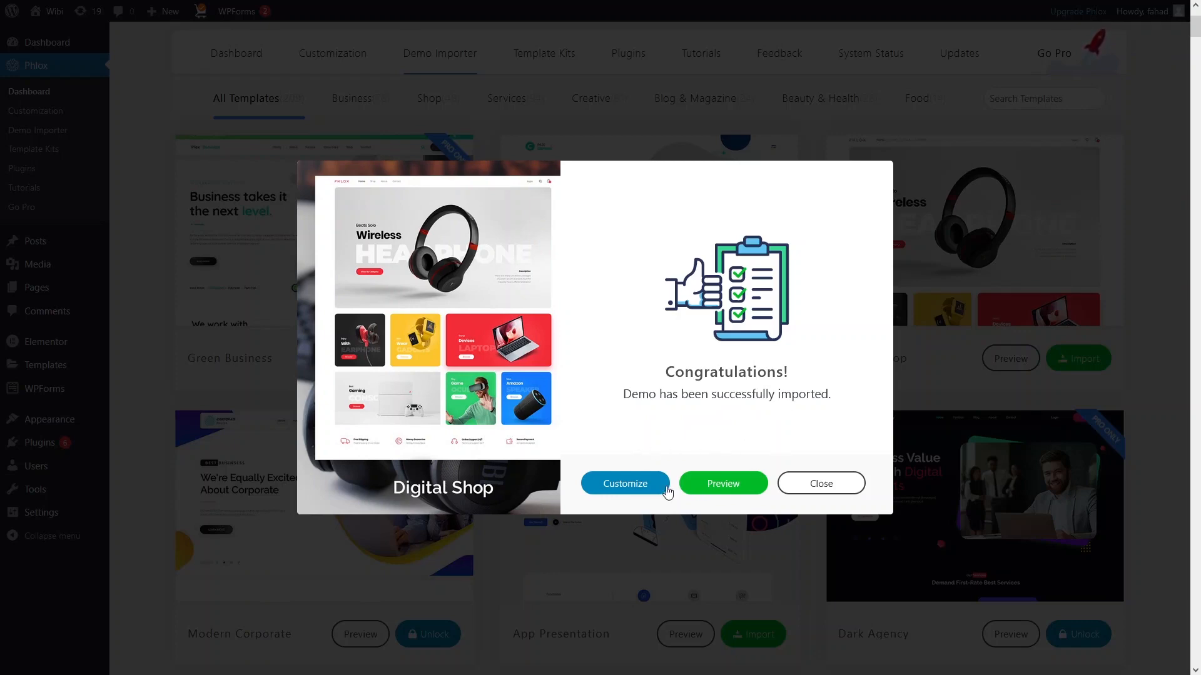
- Preview the imported site and examine the home page from the header to the footer
click(722, 485)
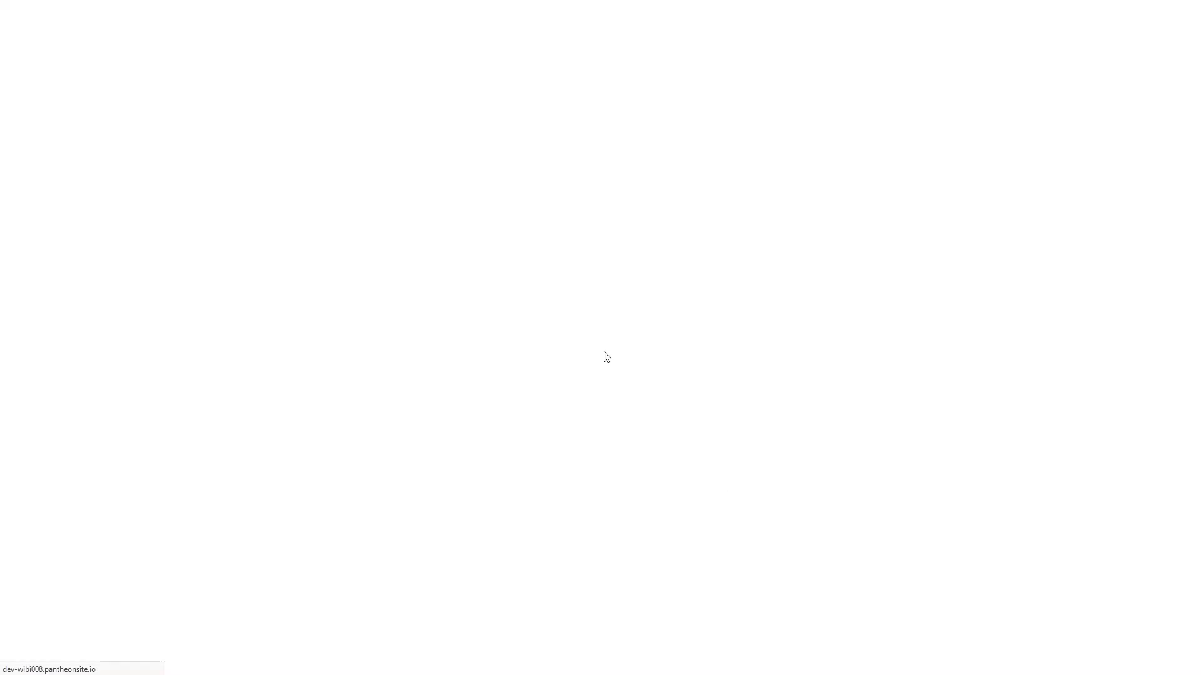
mouse_move(348, 5)
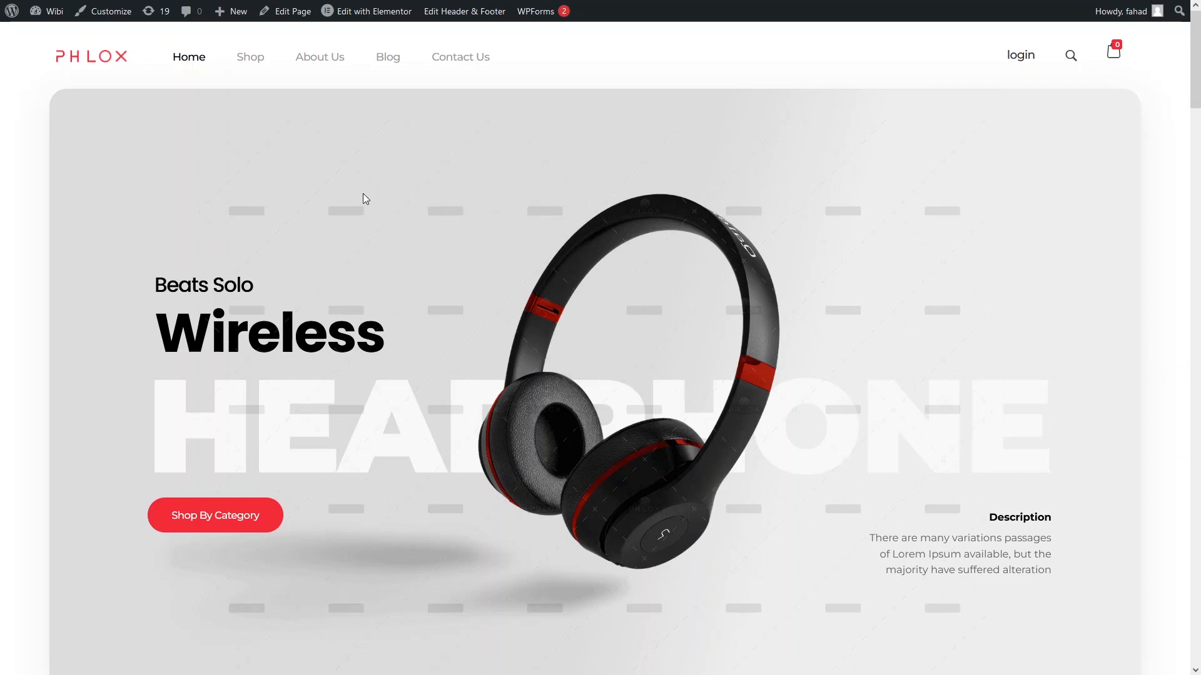
scroll(363, 194, down, 10)
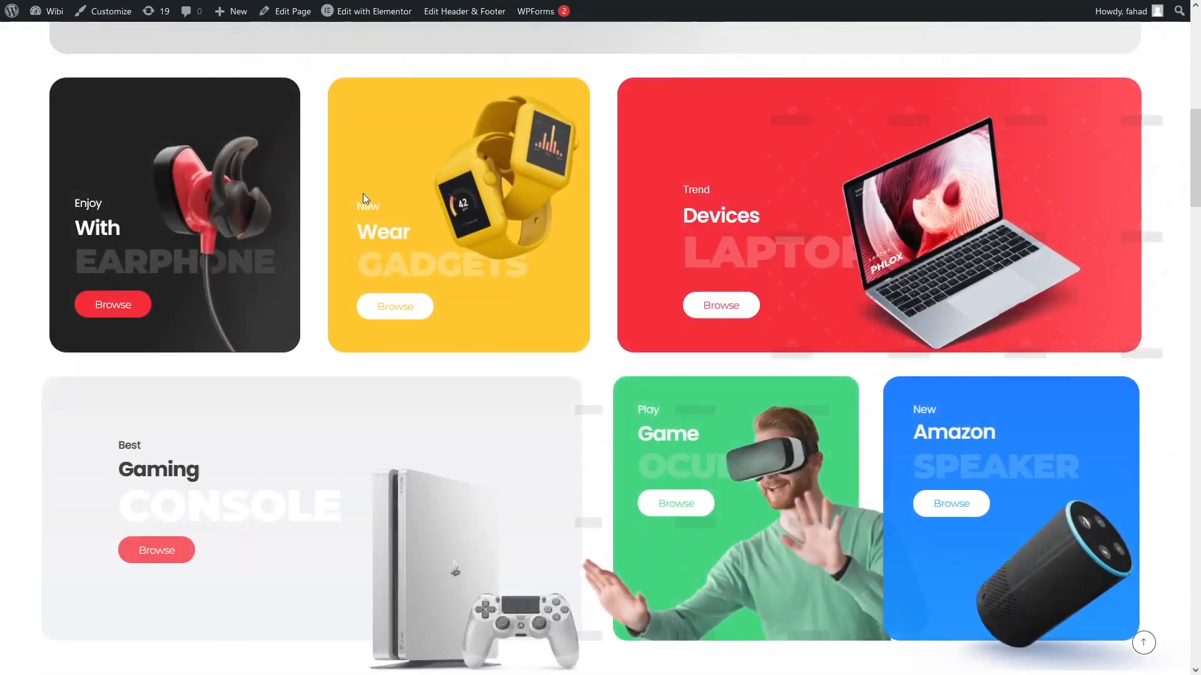
scroll(363, 195, down, 8)
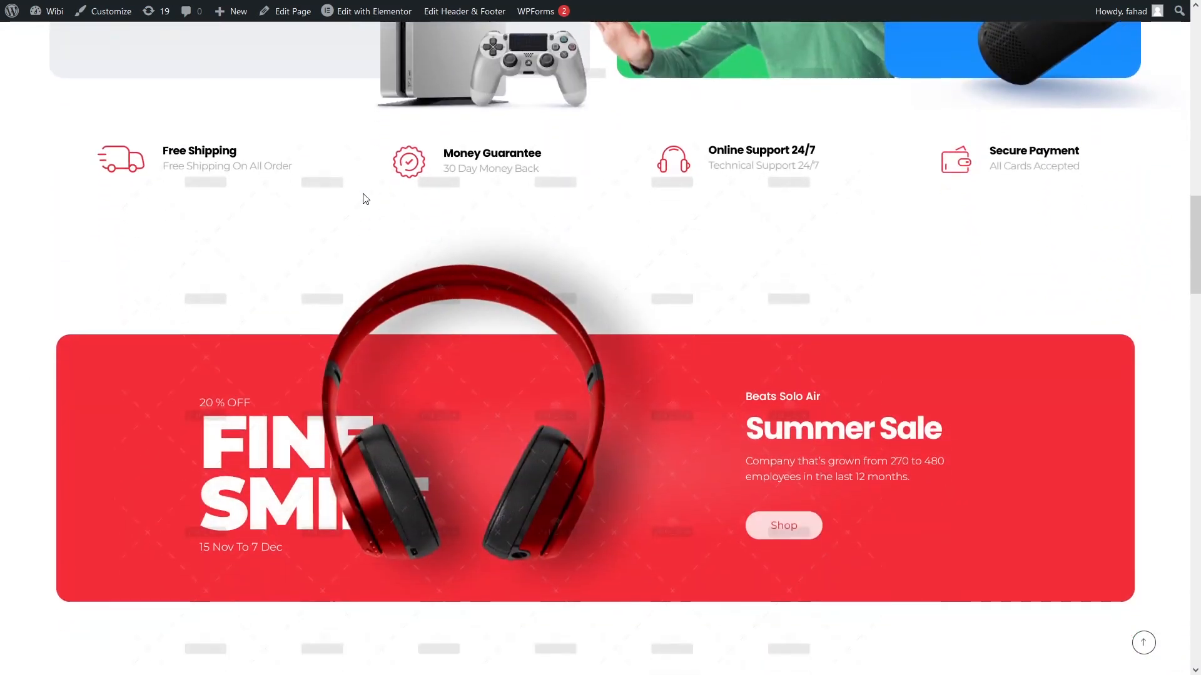
scroll(366, 199, down, 8)
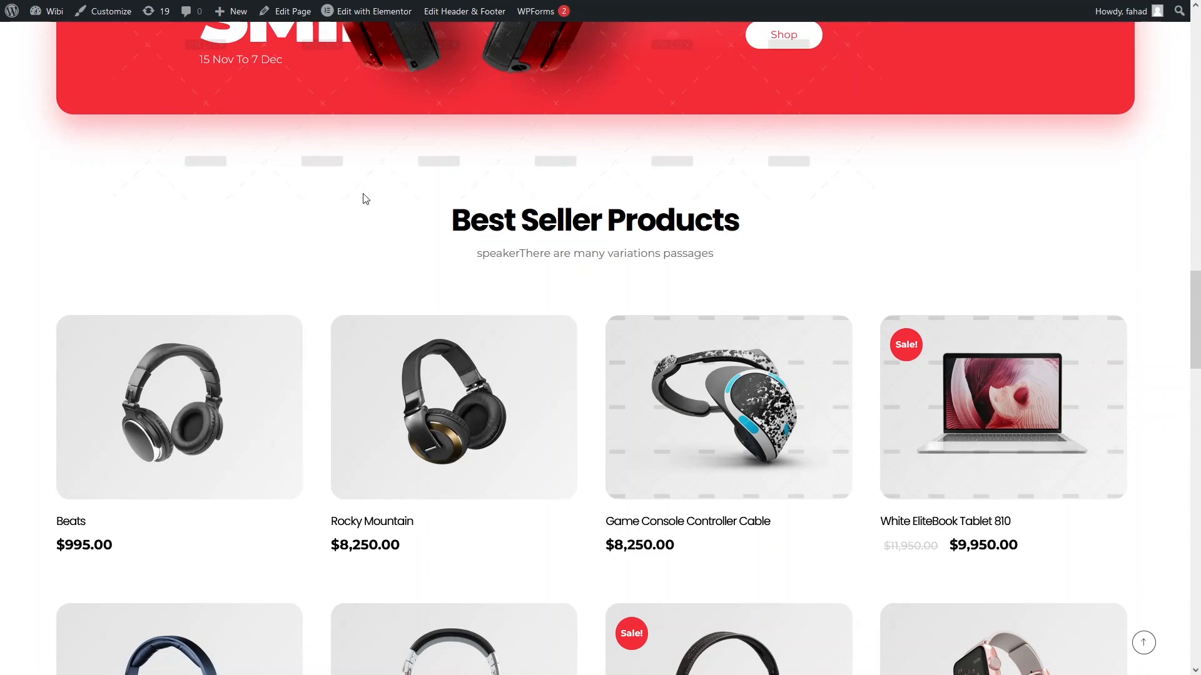
scroll(366, 199, down, 8)
scroll(364, 198, down, 1)
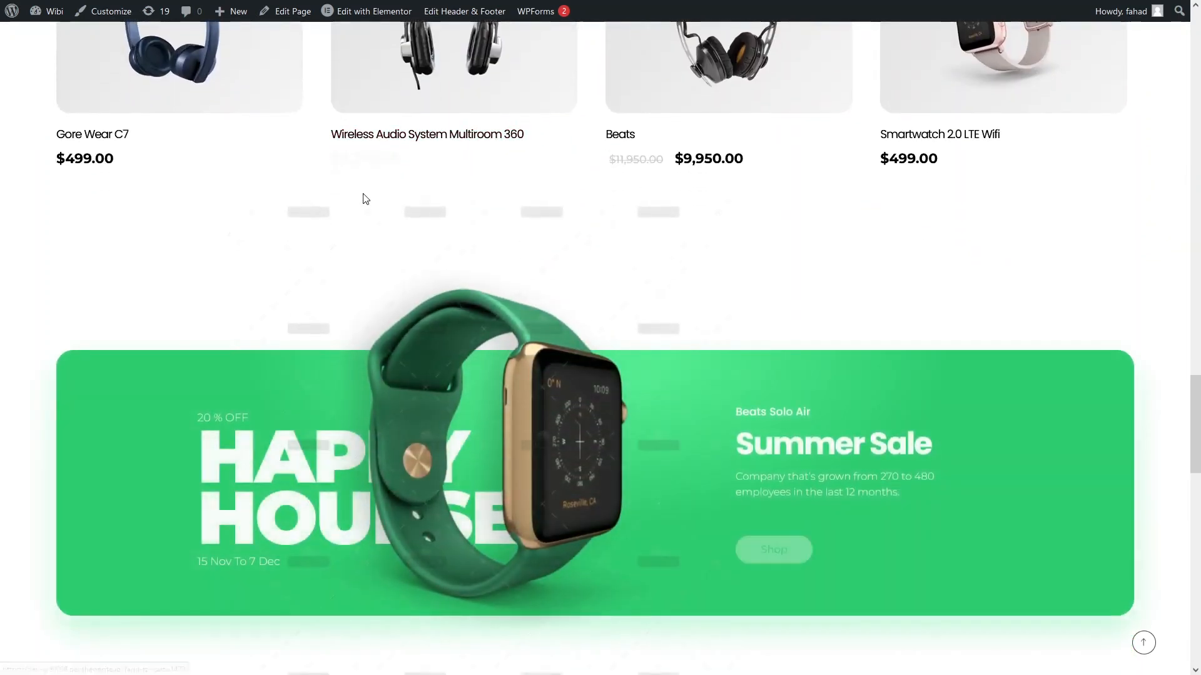
scroll(365, 198, down, 8)
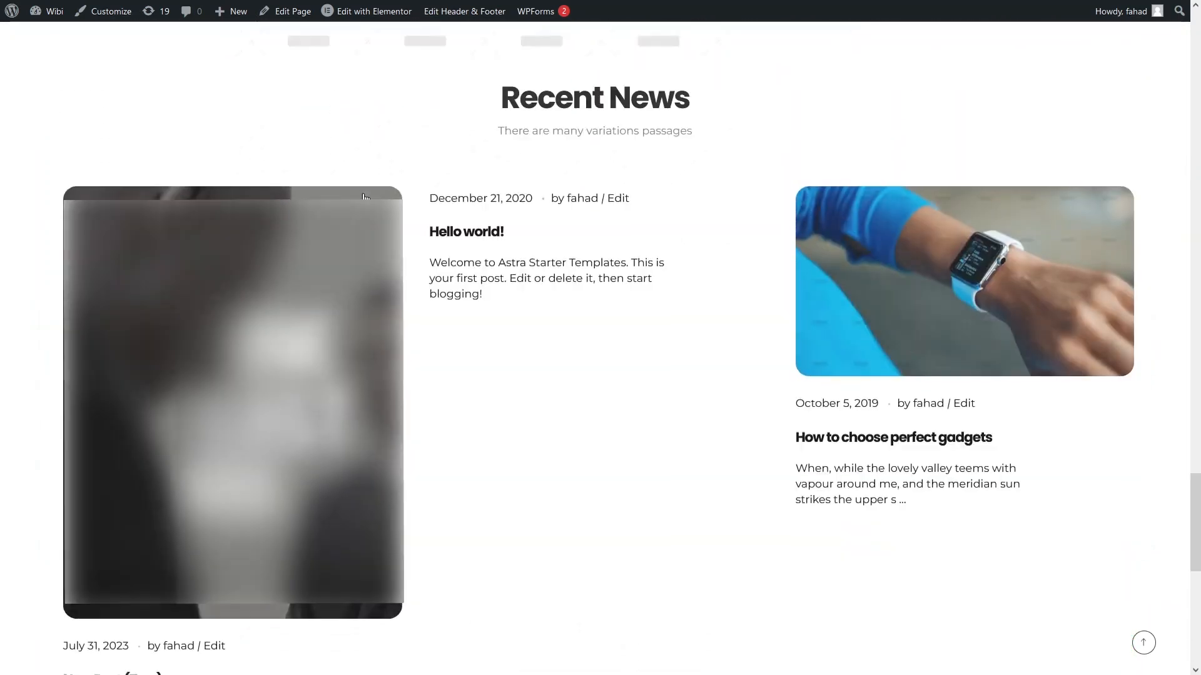
scroll(533, 302, down, 8)
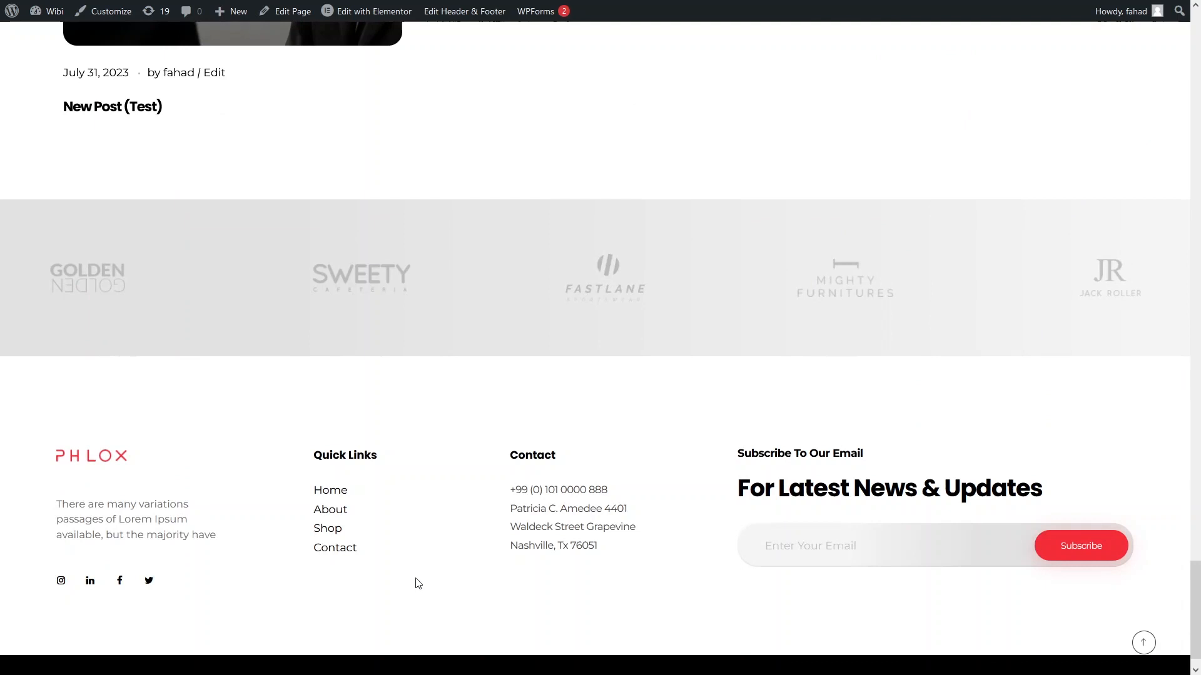
key(Home)
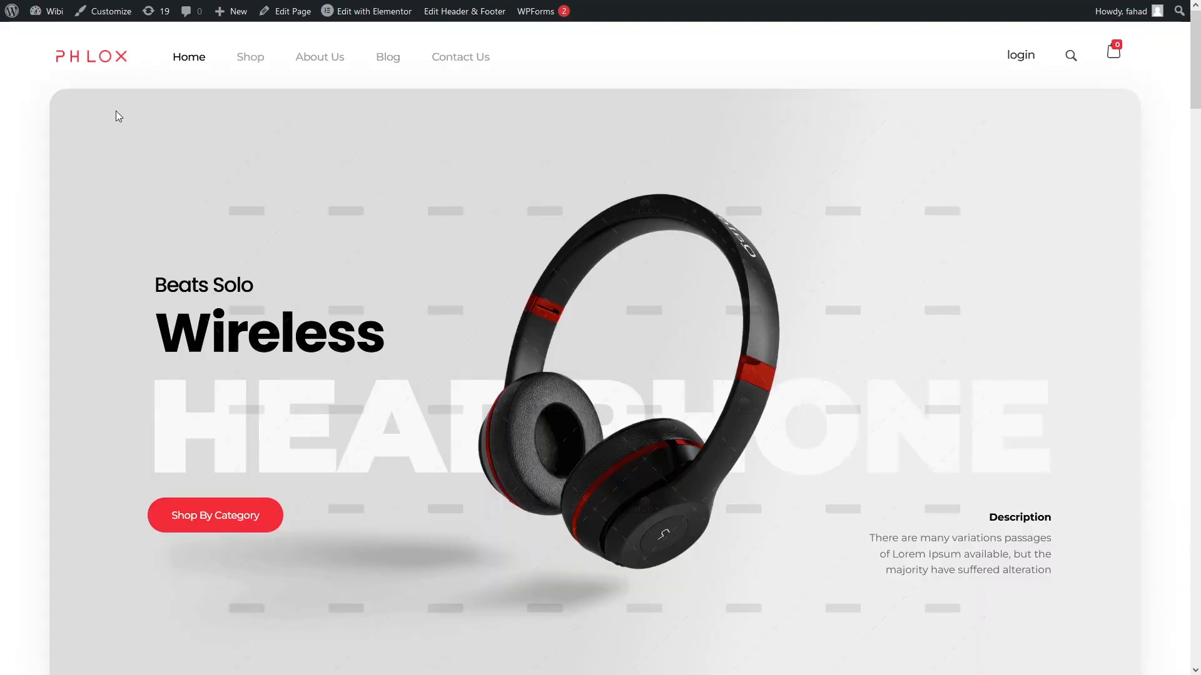
- Open the site's Shop page and look over the product listing
click(251, 67)
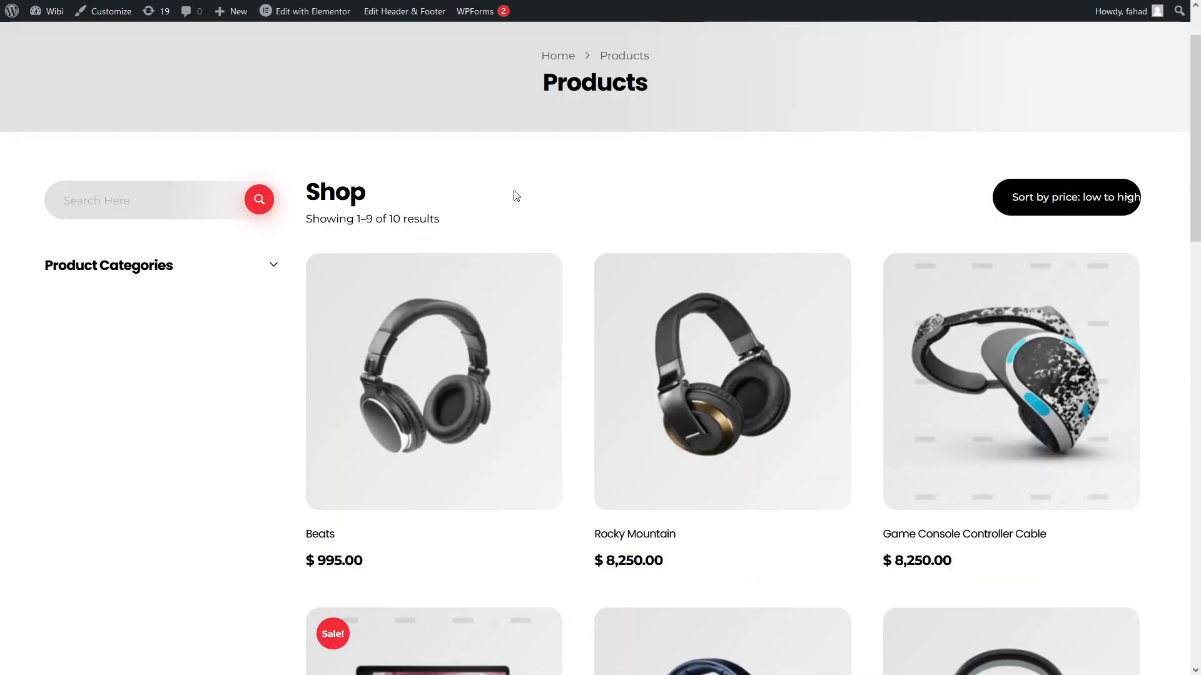
scroll(578, 212, down, 15)
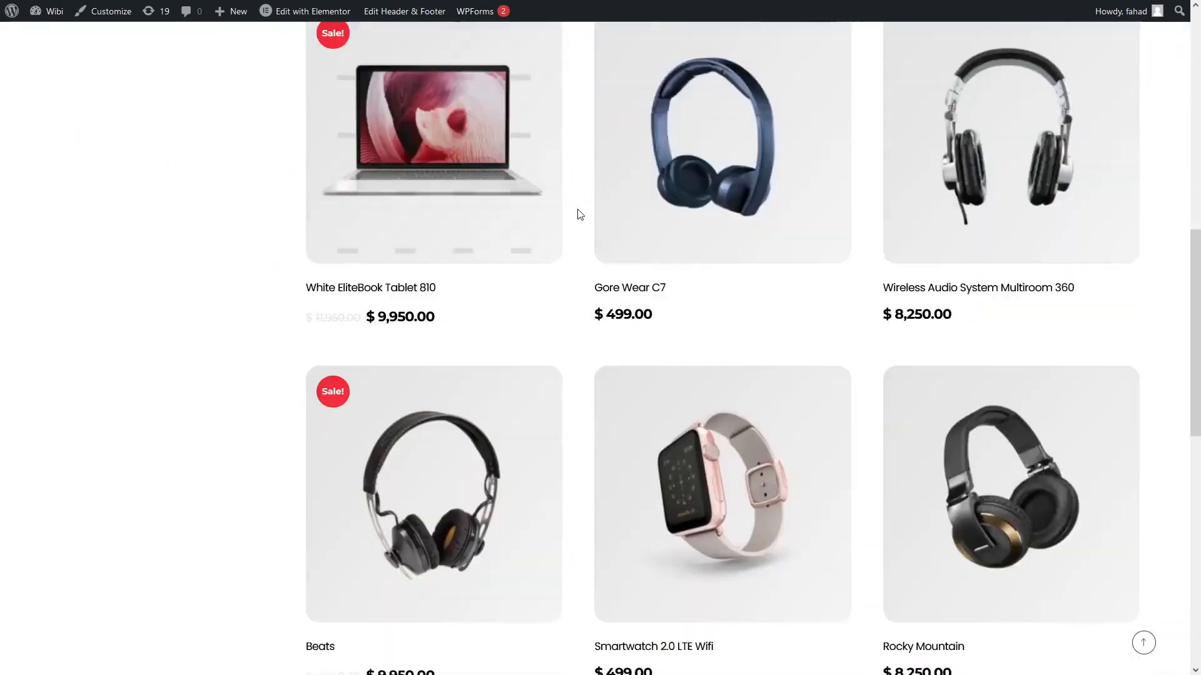
scroll(550, 267, up, 5)
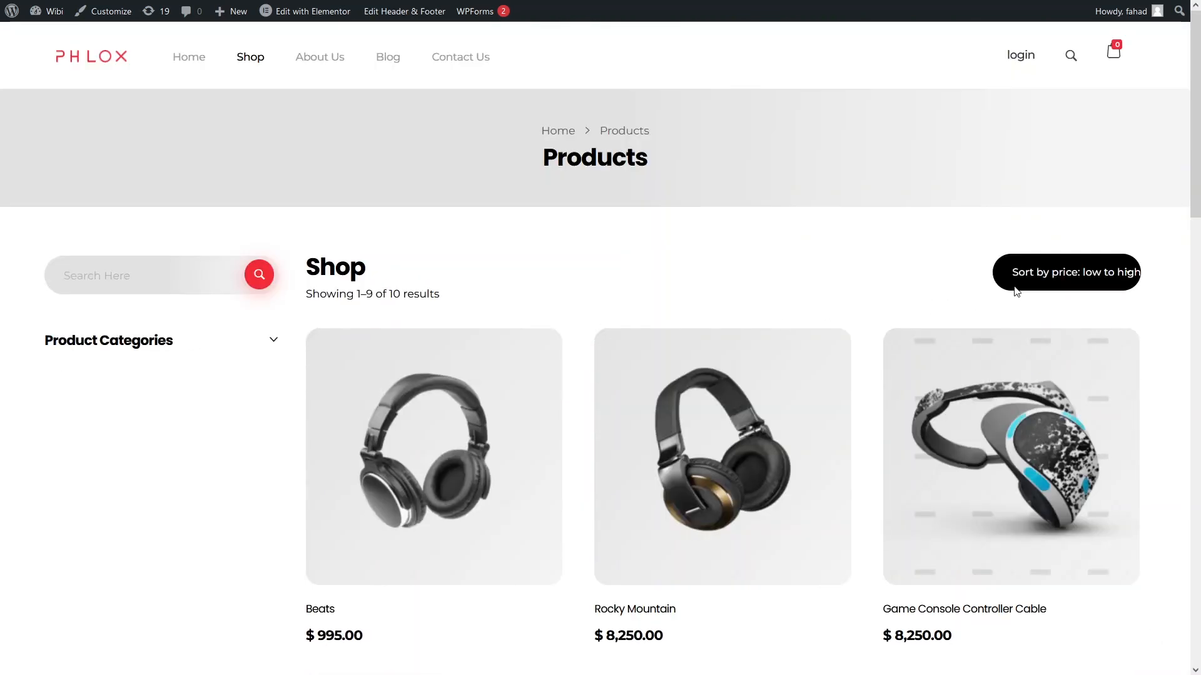
- Look over the site's About Us page, the Blog page's posts and the header's shopping cart preview
click(1050, 284)
click(322, 64)
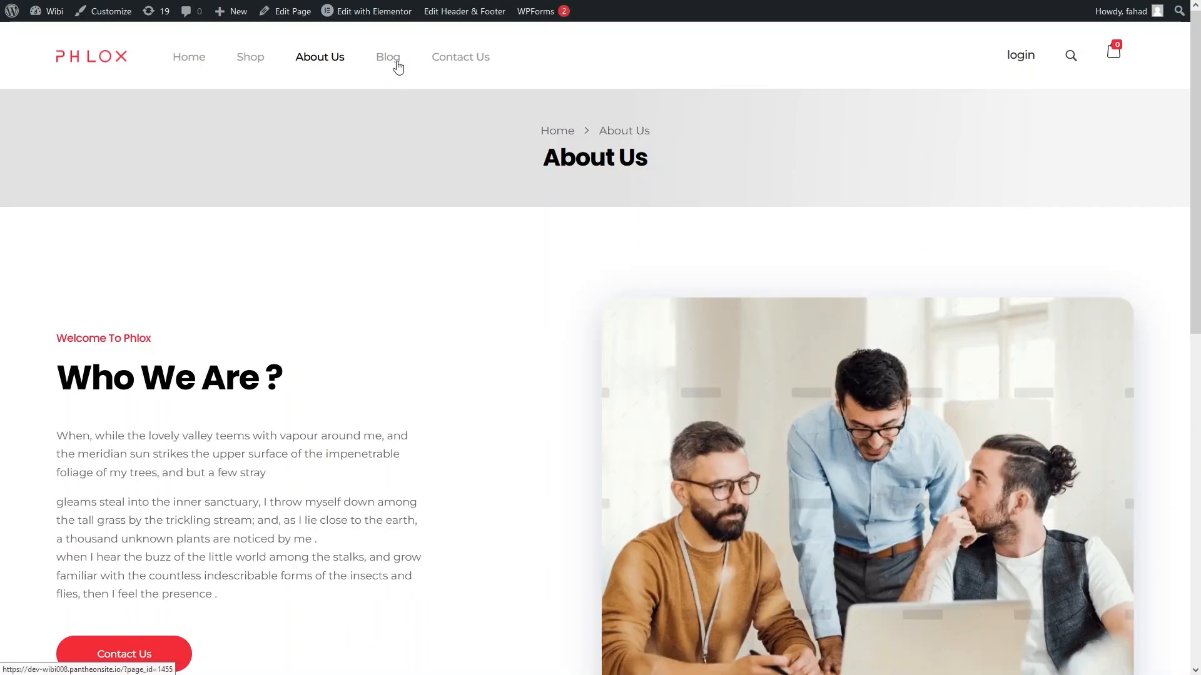
click(397, 64)
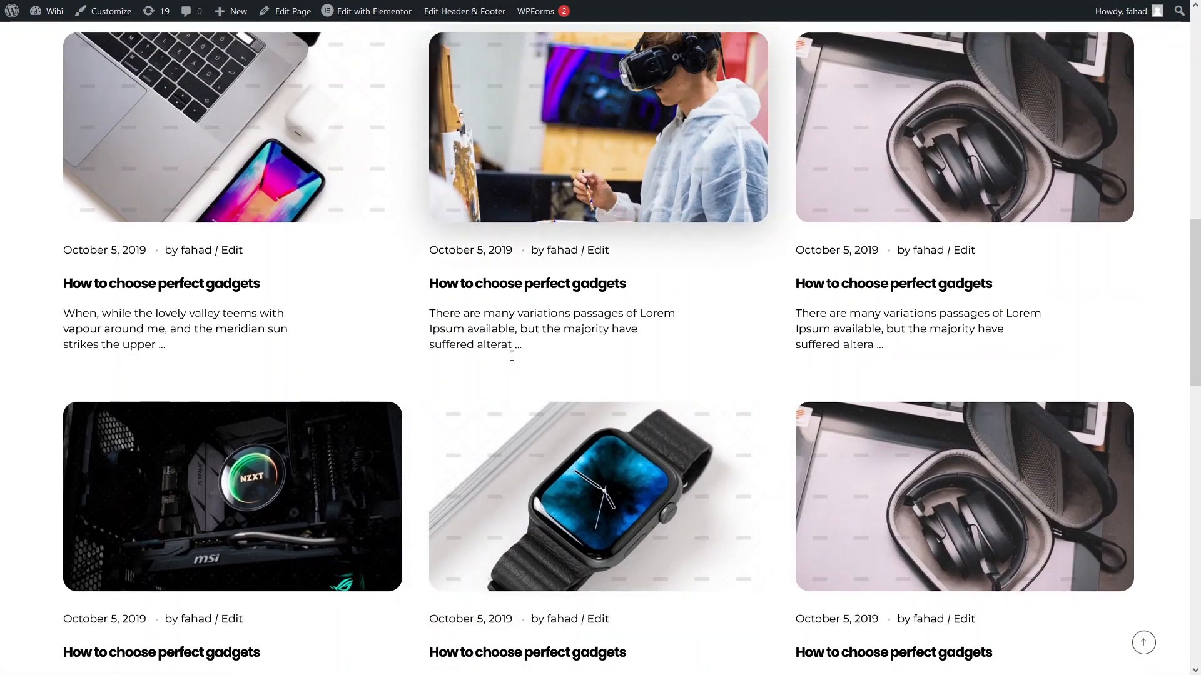
scroll(512, 356, down, 3)
scroll(511, 355, up, 15)
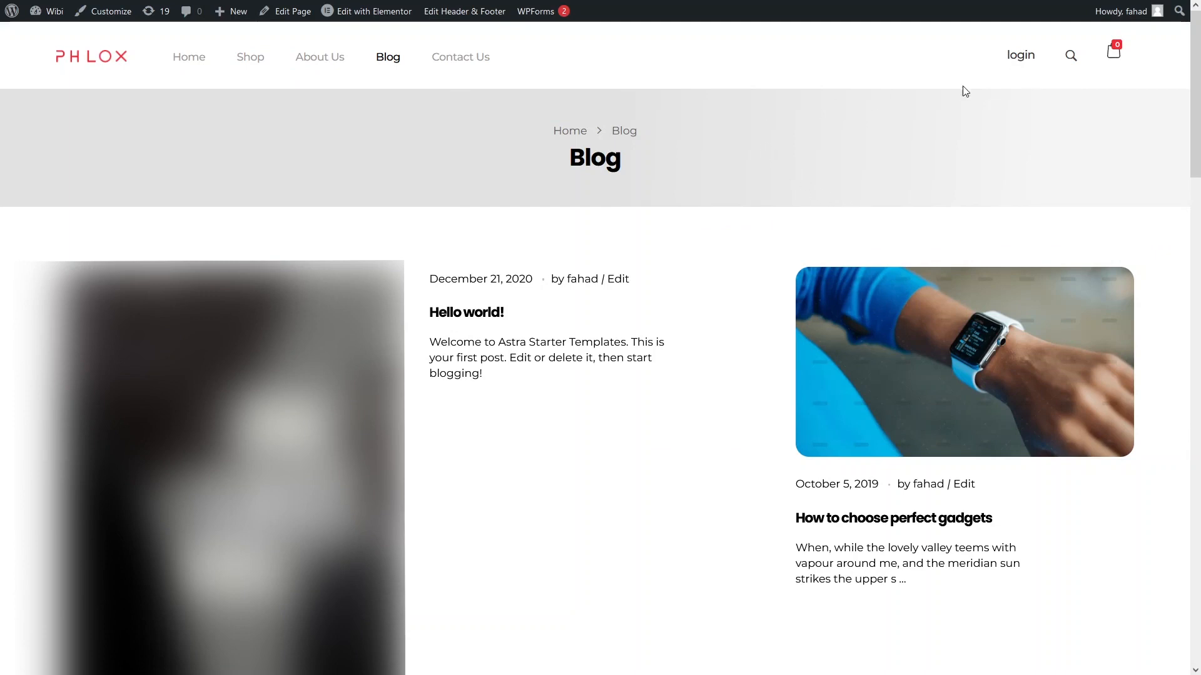
mouse_move(1117, 55)
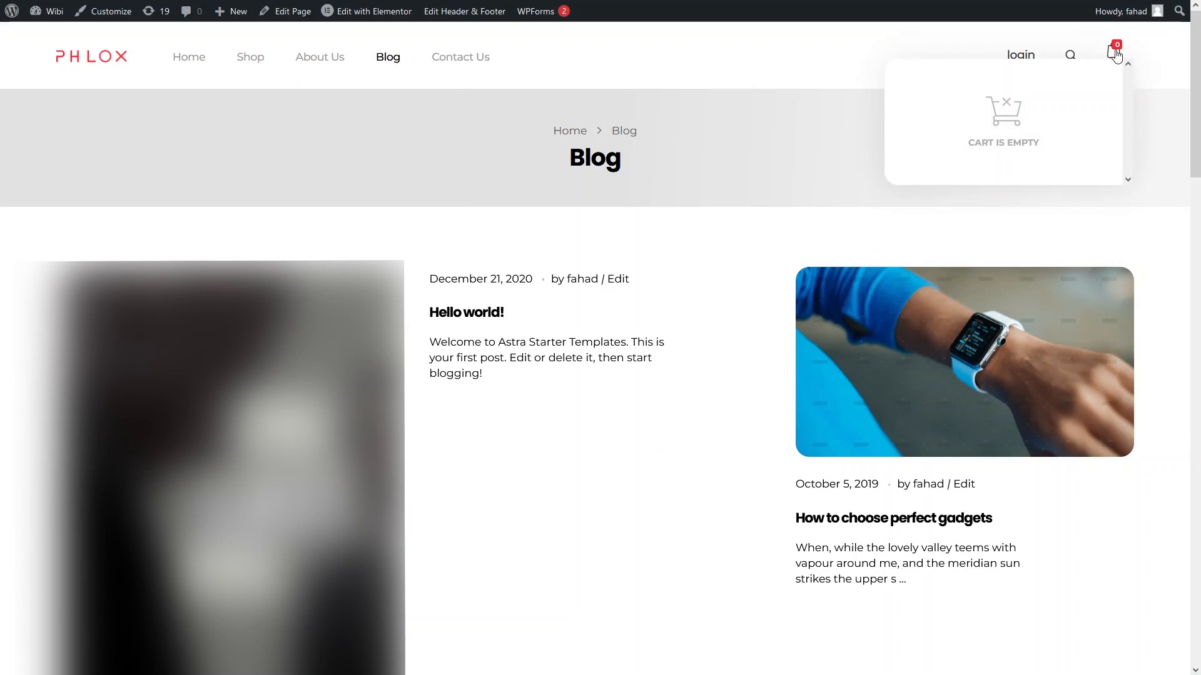
- Add the White EliteBook Tablet 810 and the Rocky Mountain headphones in the last product row to the cart from the Shop page
click(268, 58)
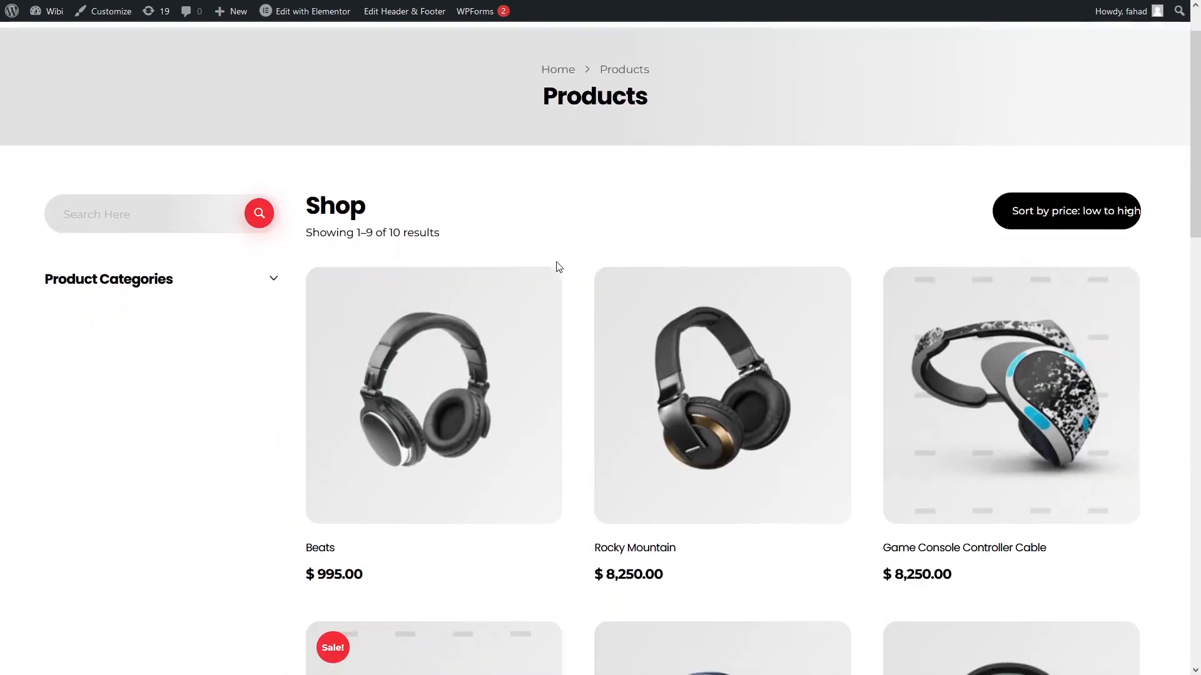
scroll(555, 266, down, 5)
mouse_move(517, 342)
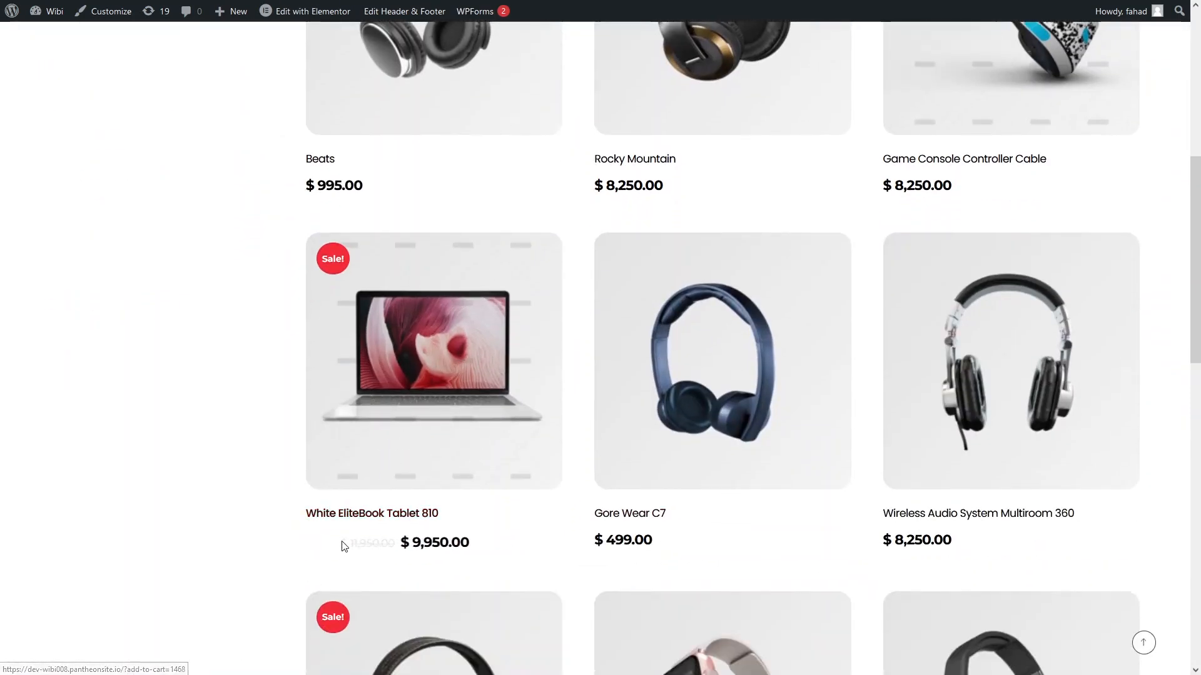
click(344, 554)
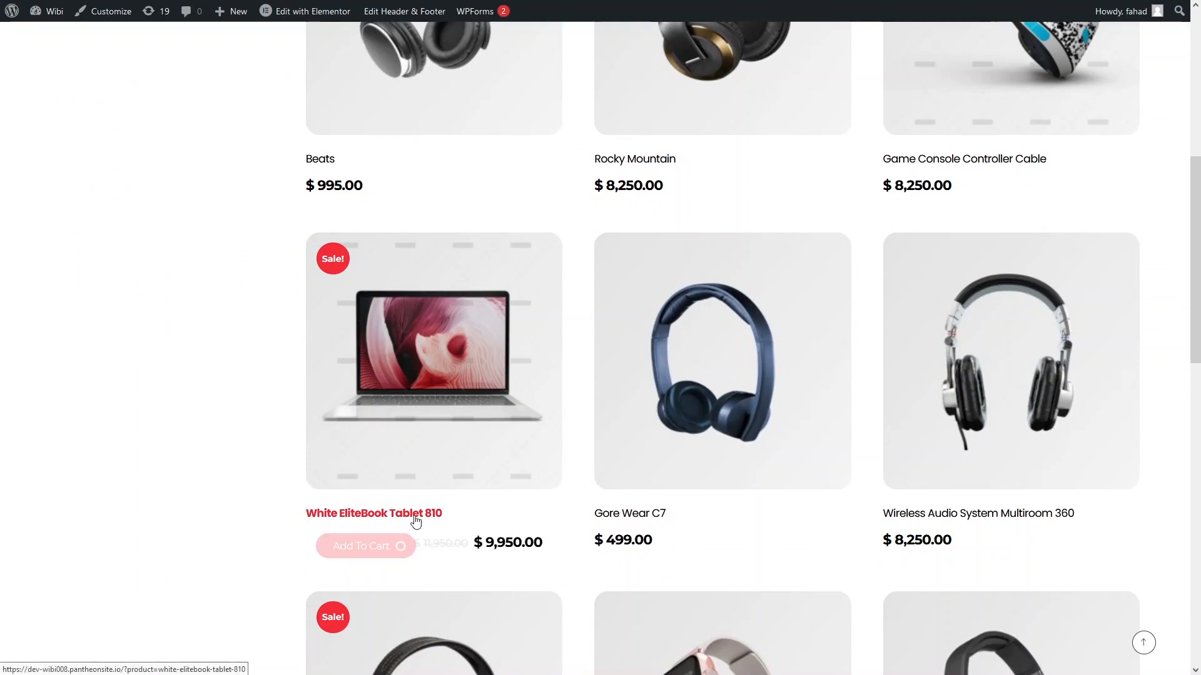
mouse_move(701, 432)
scroll(701, 430, down, 1)
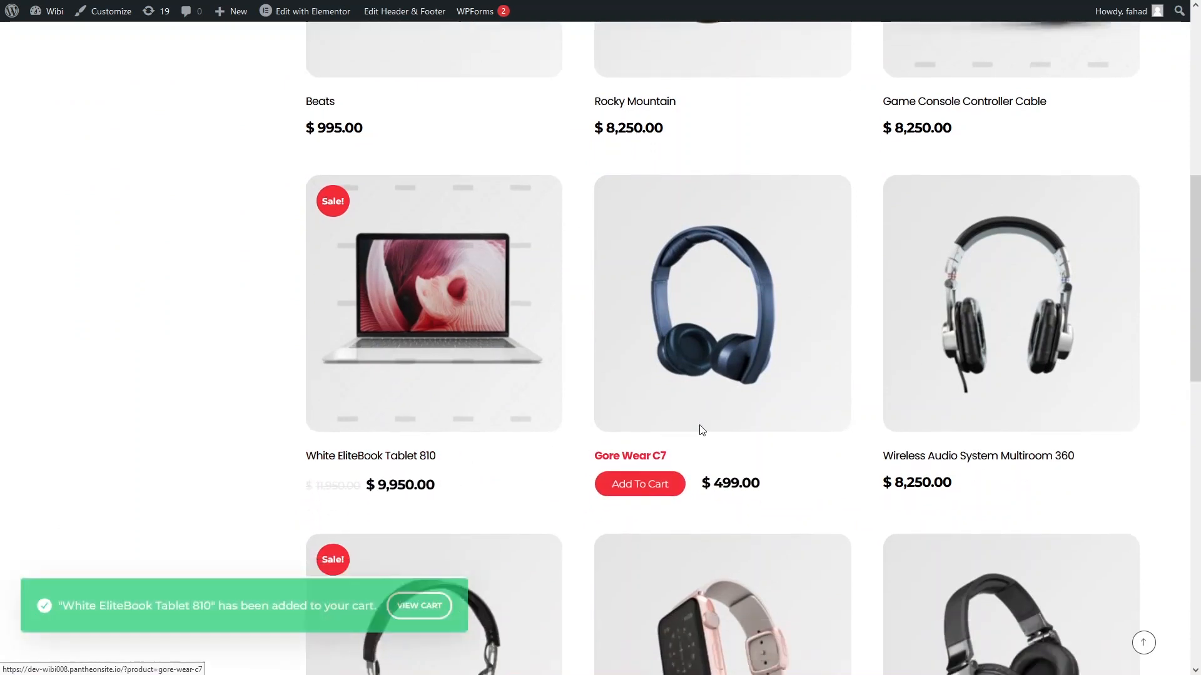
scroll(701, 431, down, 7)
click(910, 375)
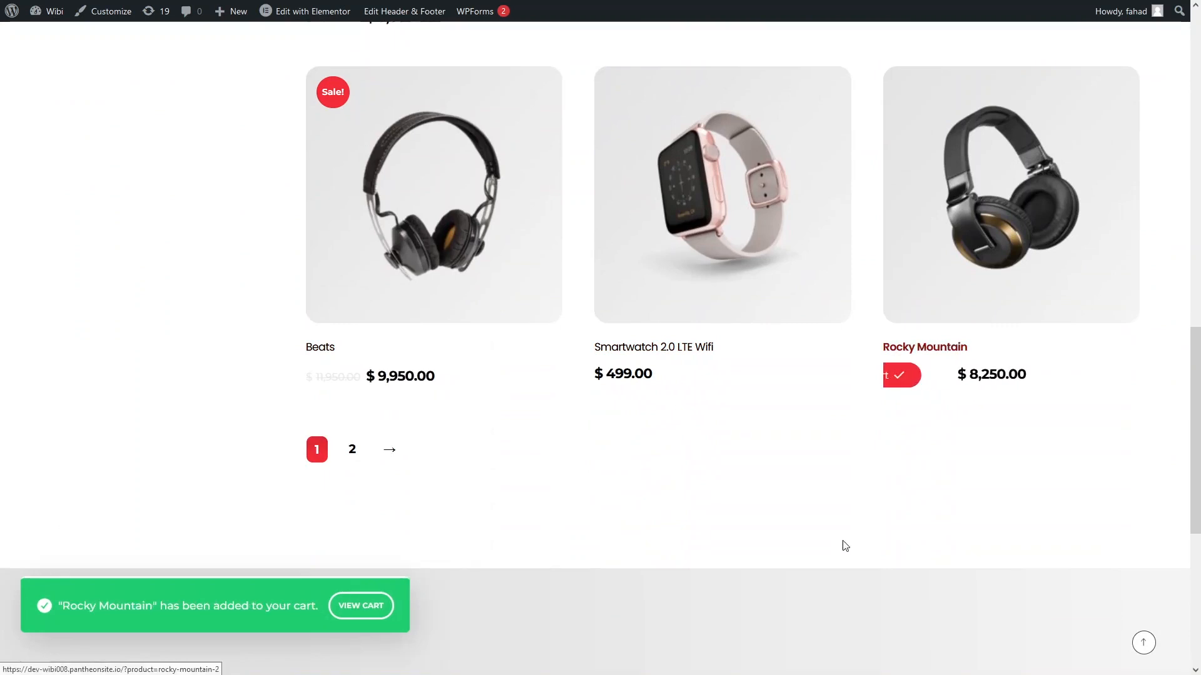
- View the cart, proceed to checkout, and examine the billing form, order summary and payment section
click(376, 615)
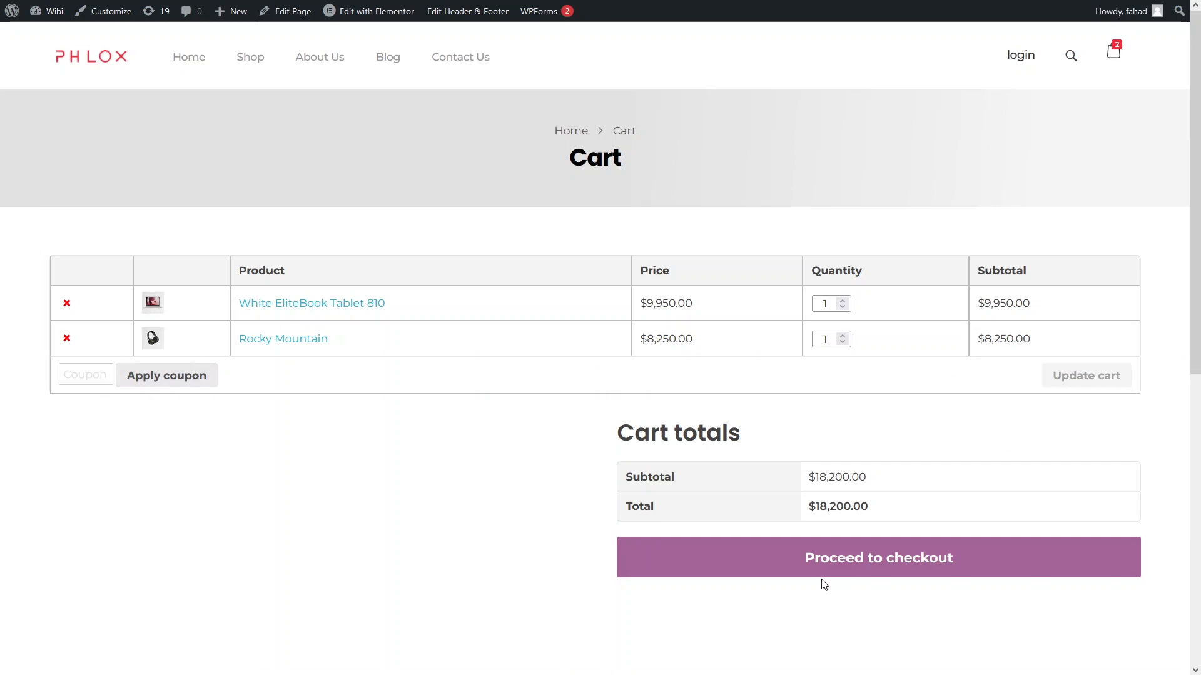
click(787, 575)
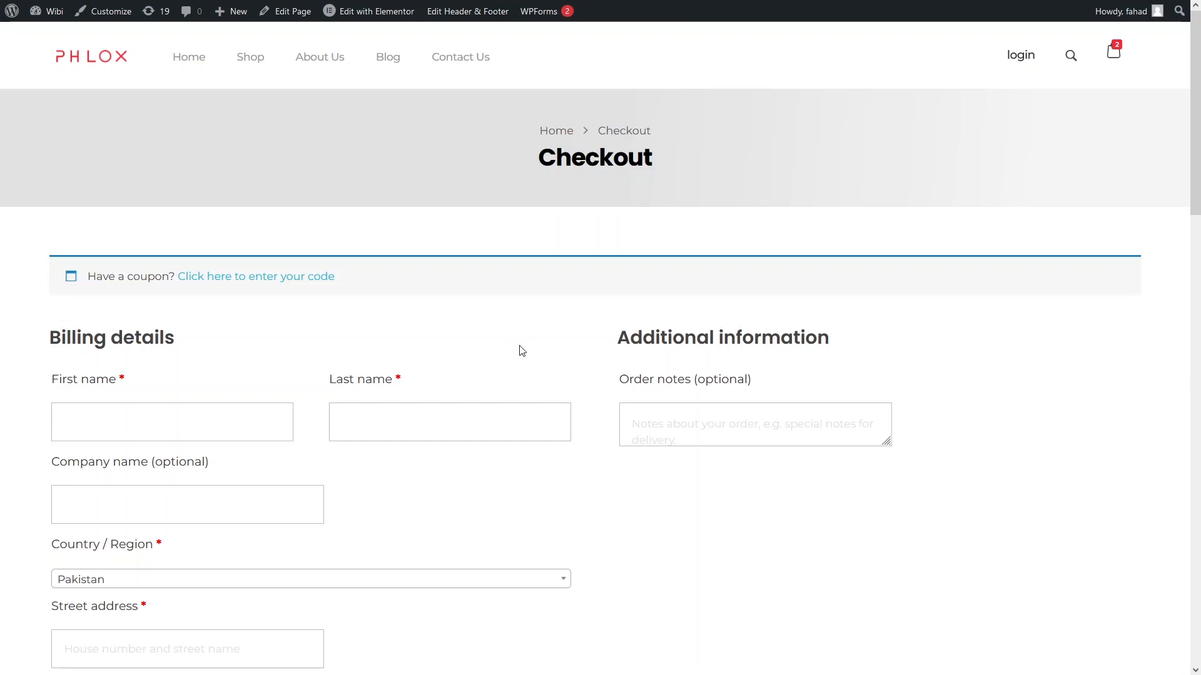
scroll(496, 335, down, 7)
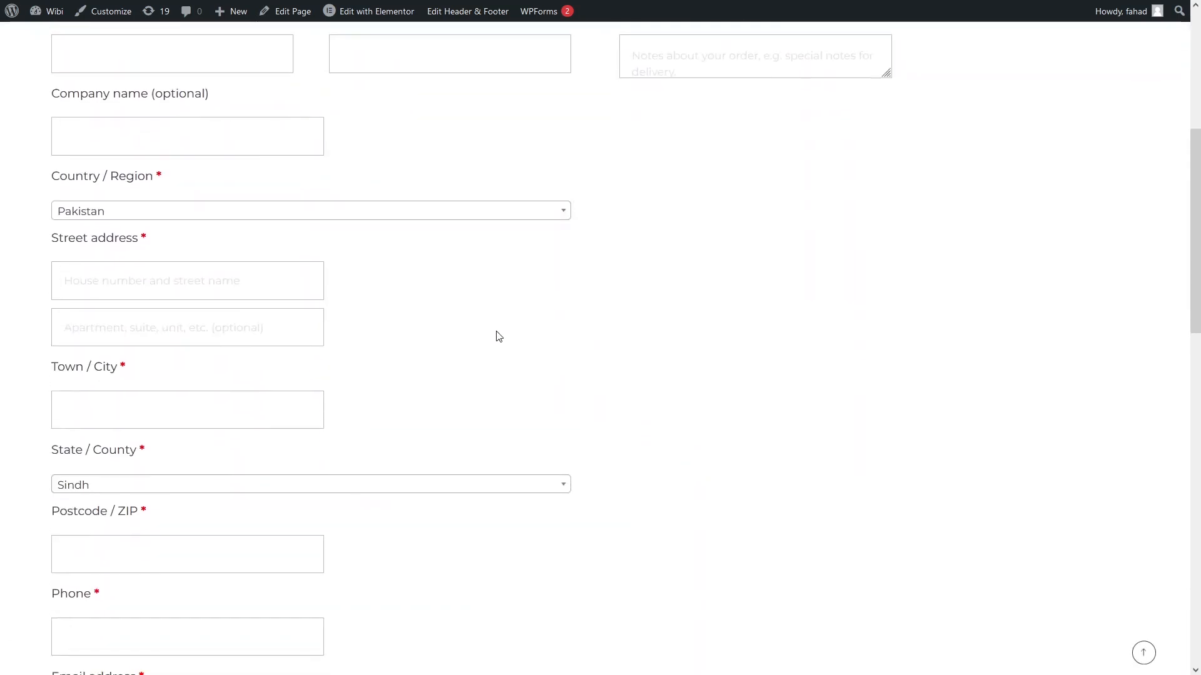
scroll(498, 337, down, 7)
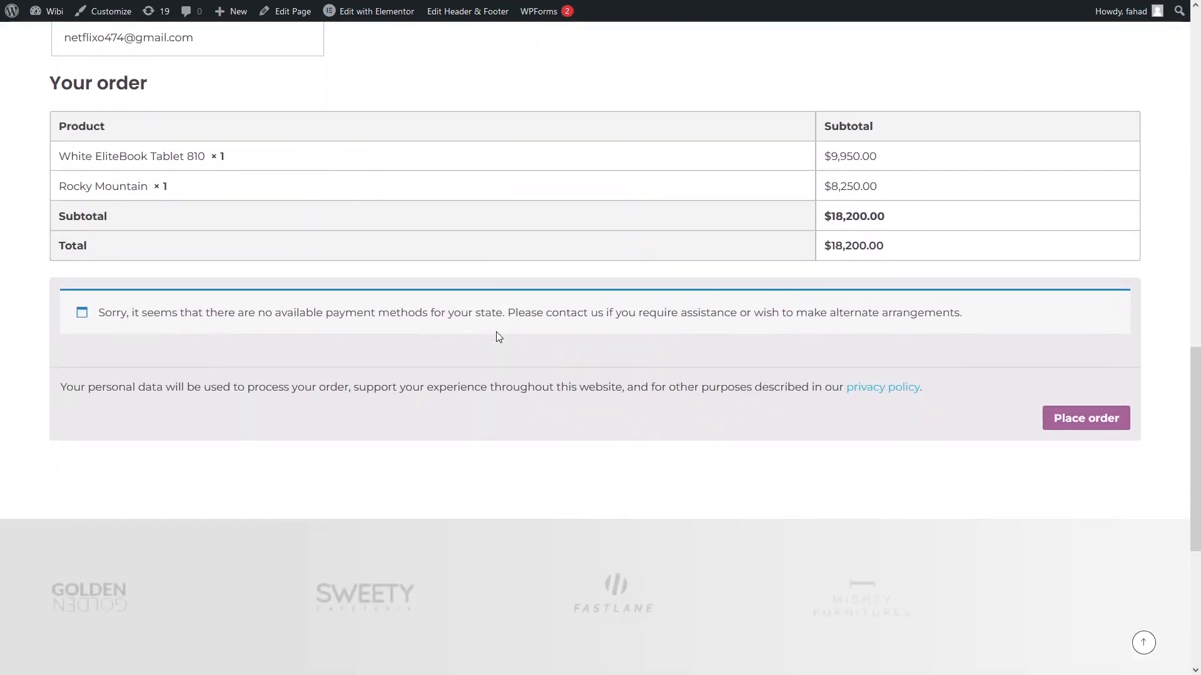
scroll(498, 337, up, 15)
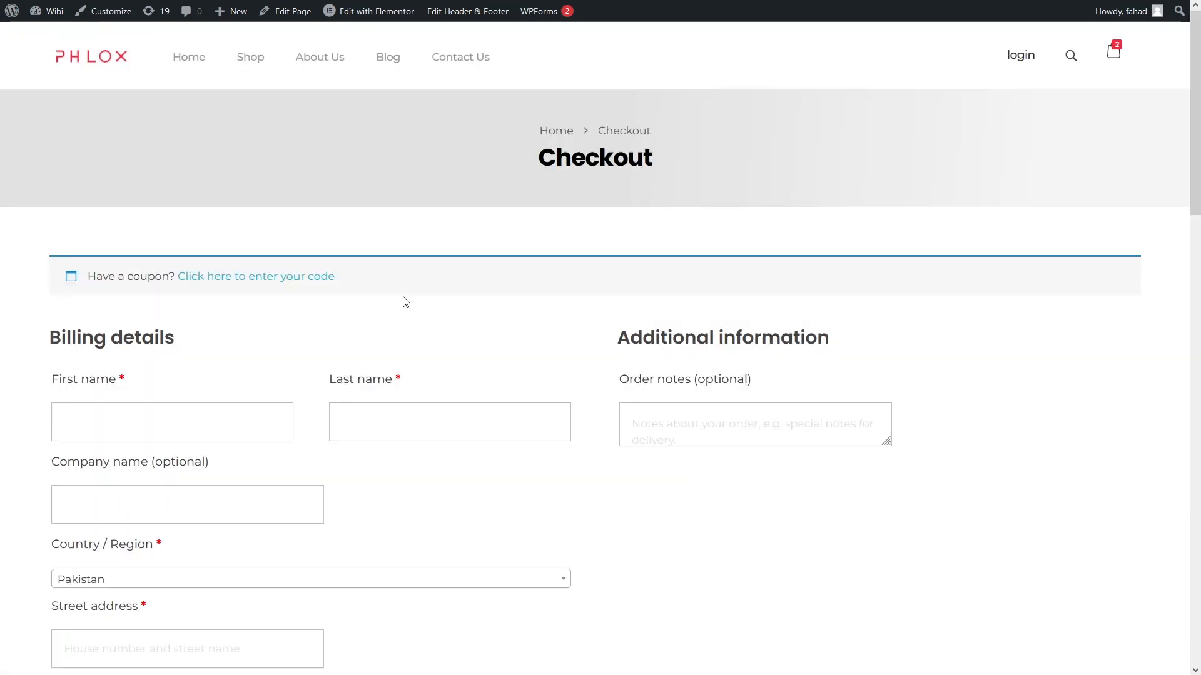
- Return to the WordPress dashboard and review the available payment methods in the WooCommerce settings
mouse_move(50, 12)
click(50, 41)
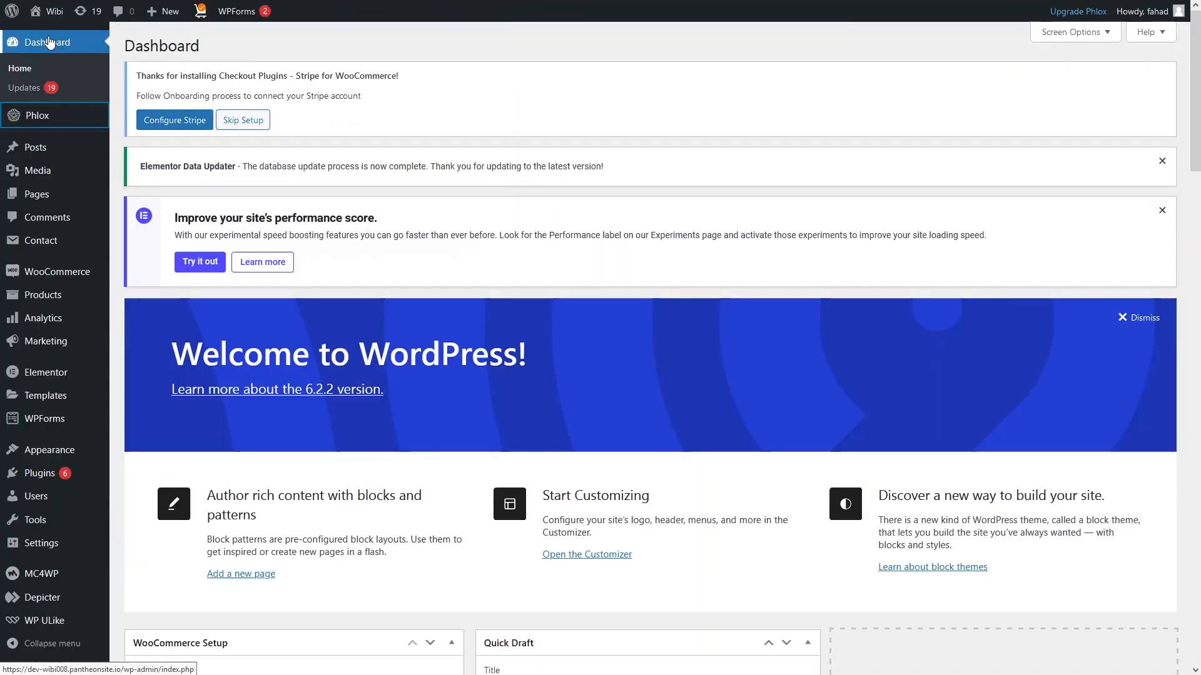
mouse_move(65, 280)
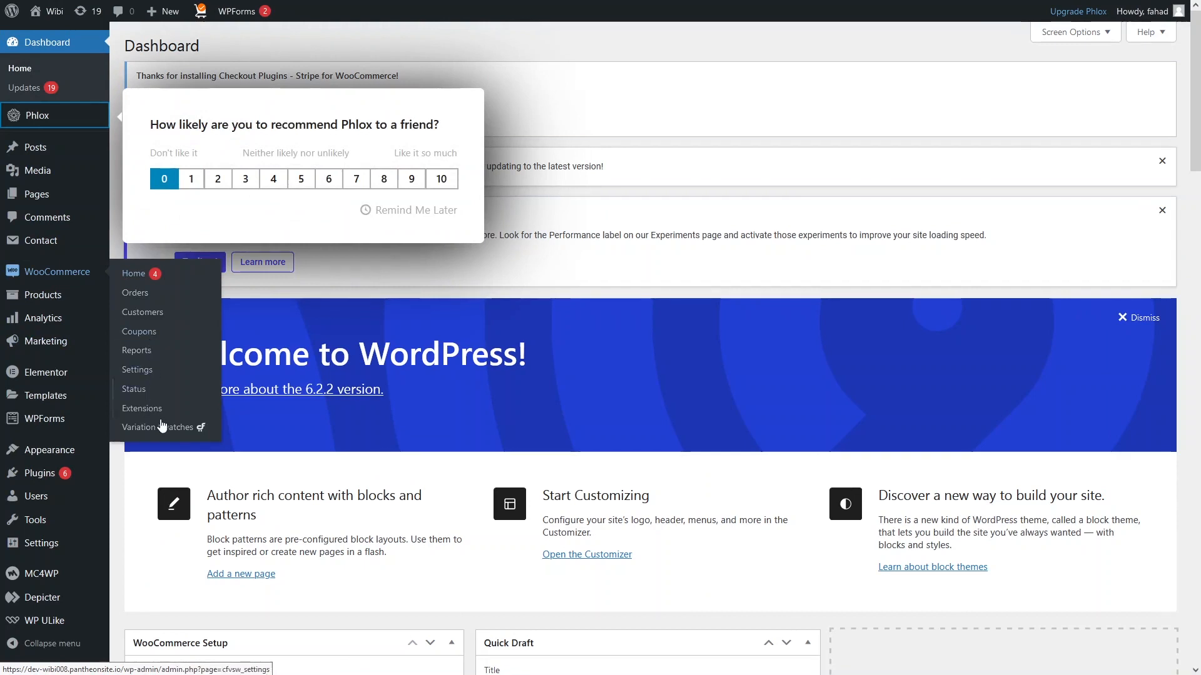
click(163, 378)
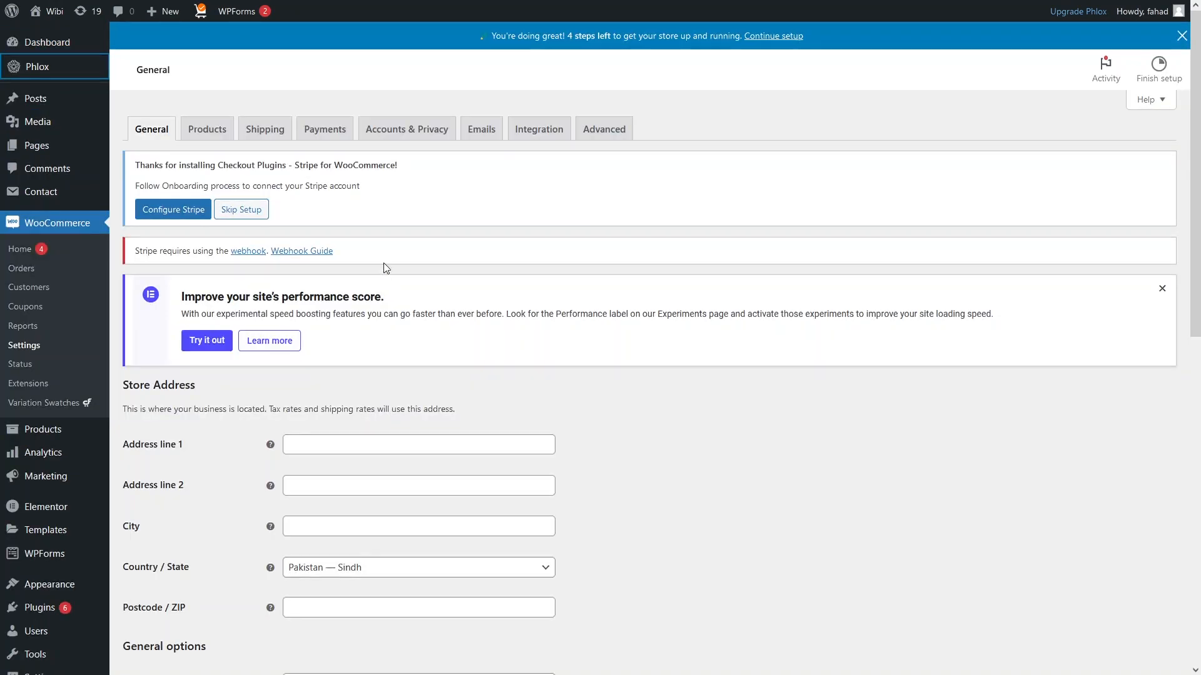
click(326, 133)
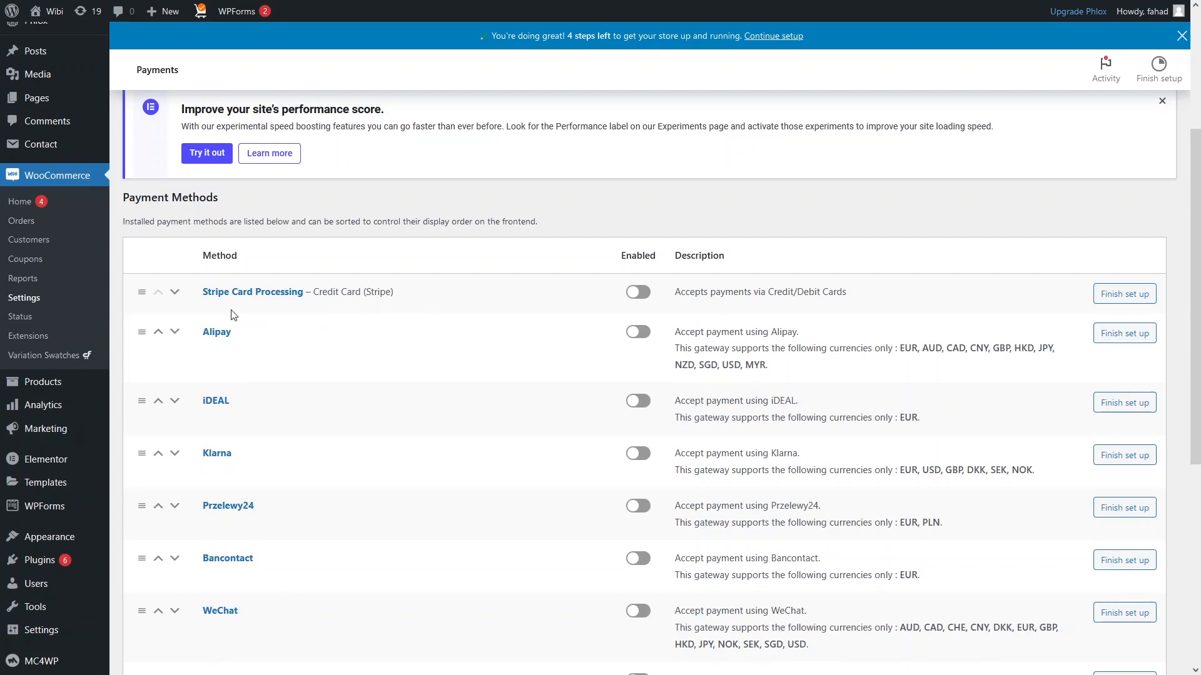
scroll(247, 310, down, 2)
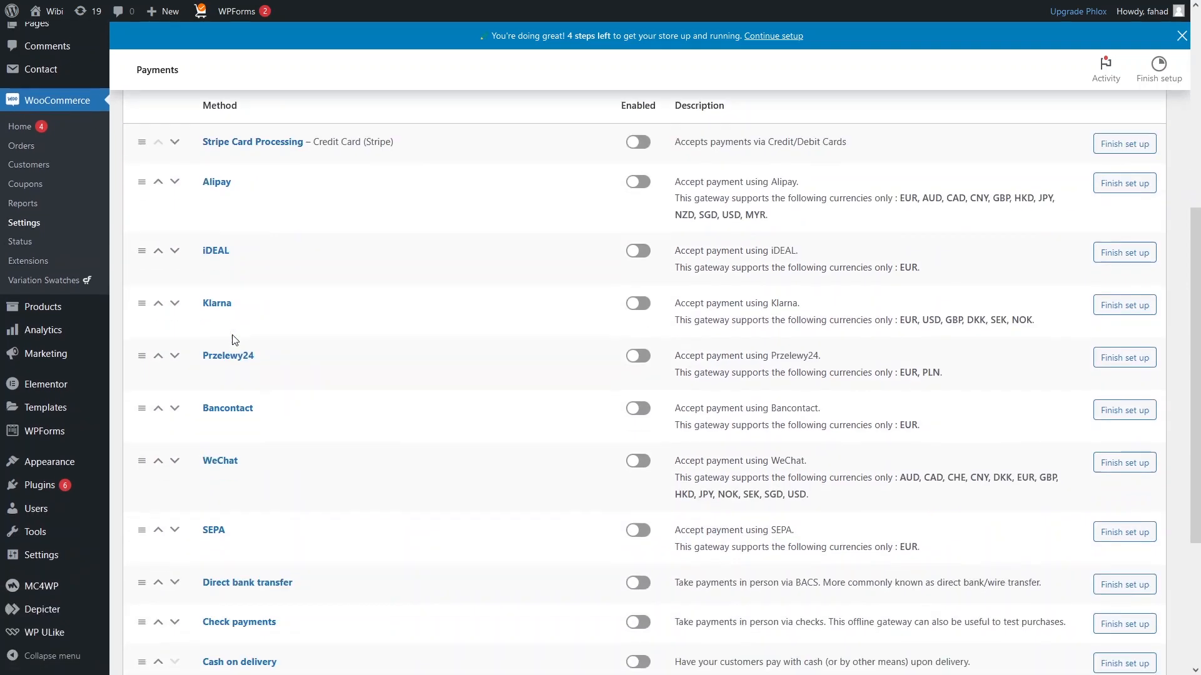
scroll(247, 387, down, 1)
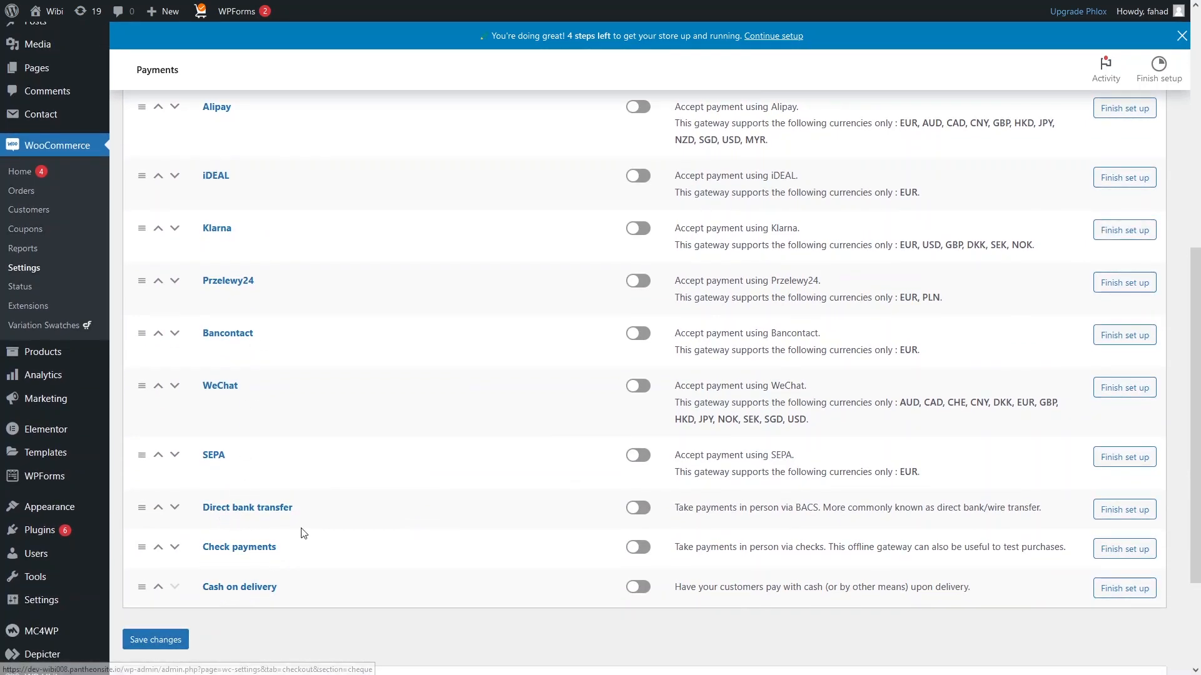
scroll(303, 533, up, 2)
scroll(303, 534, up, 3)
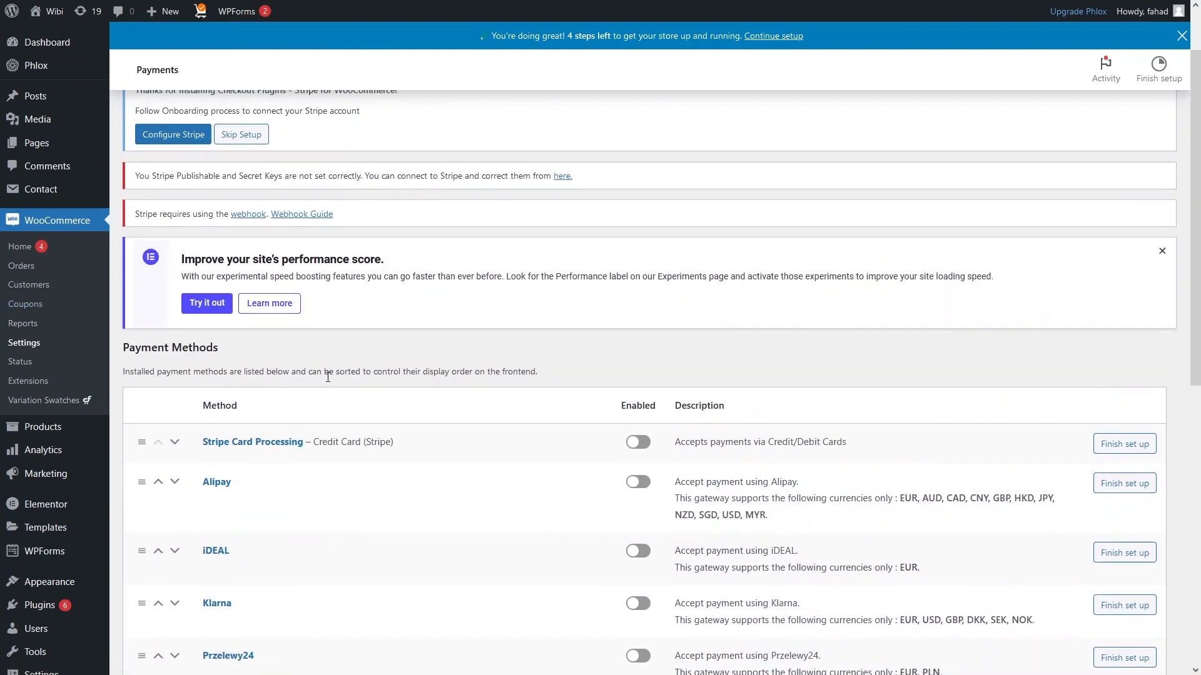
- Open the list of all store products in the WordPress admin and look over its entries
mouse_move(50, 438)
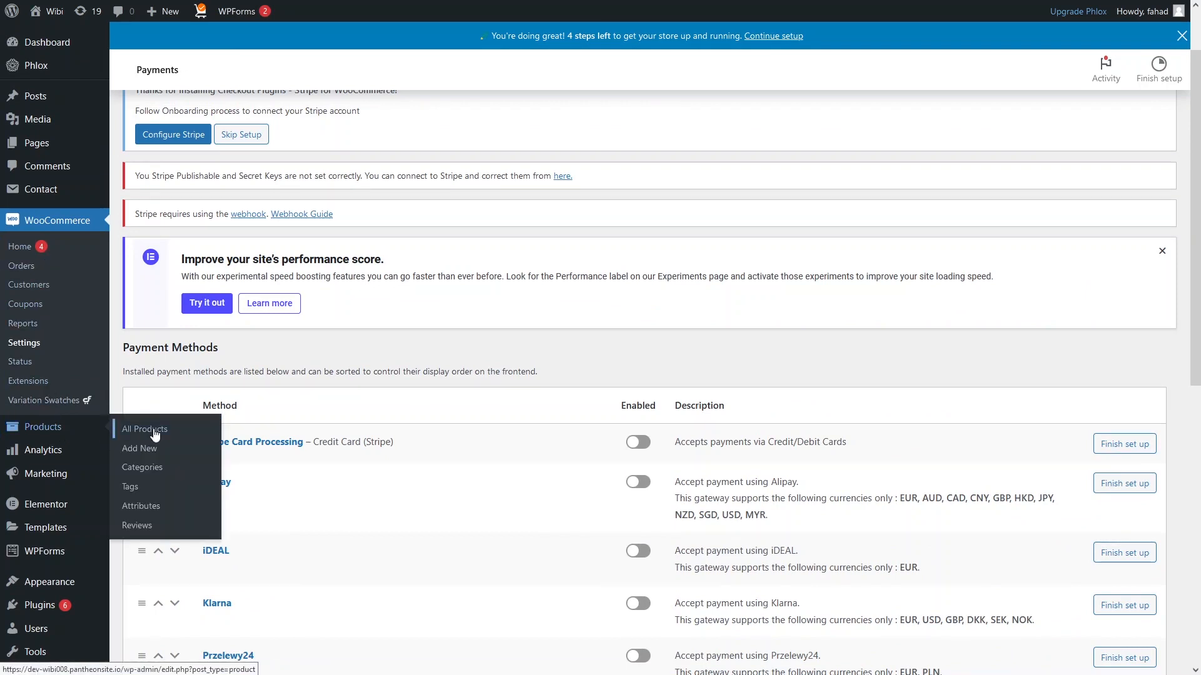
click(155, 436)
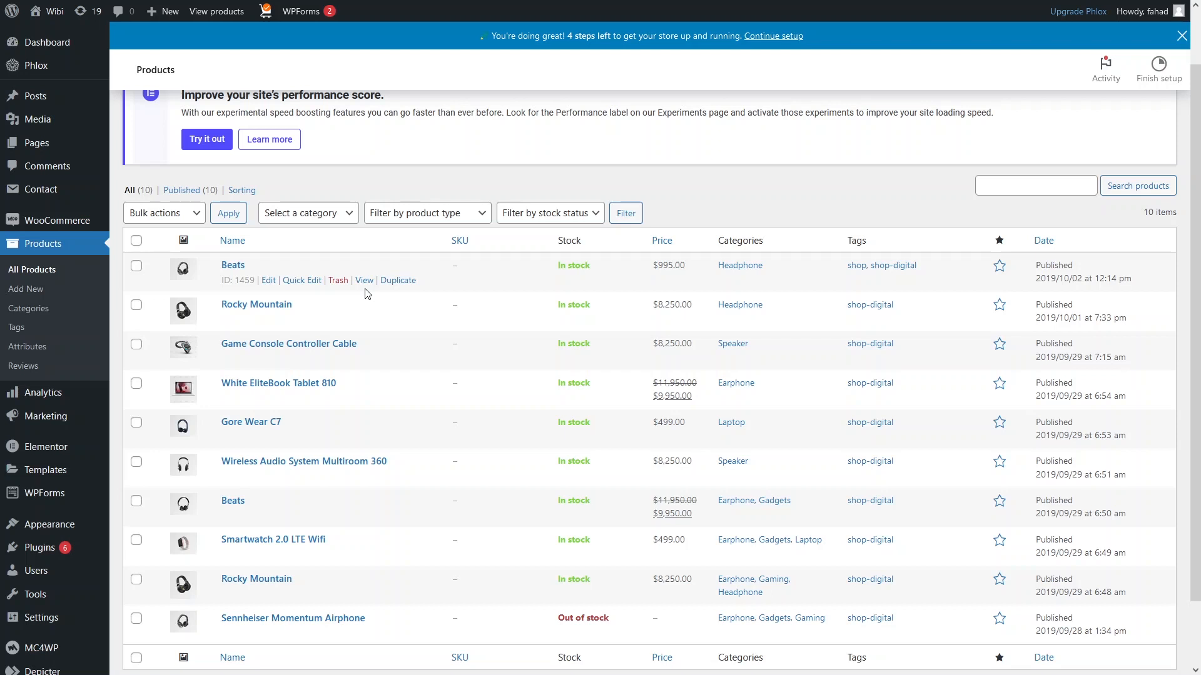
scroll(365, 306, down, 1)
scroll(356, 300, up, 3)
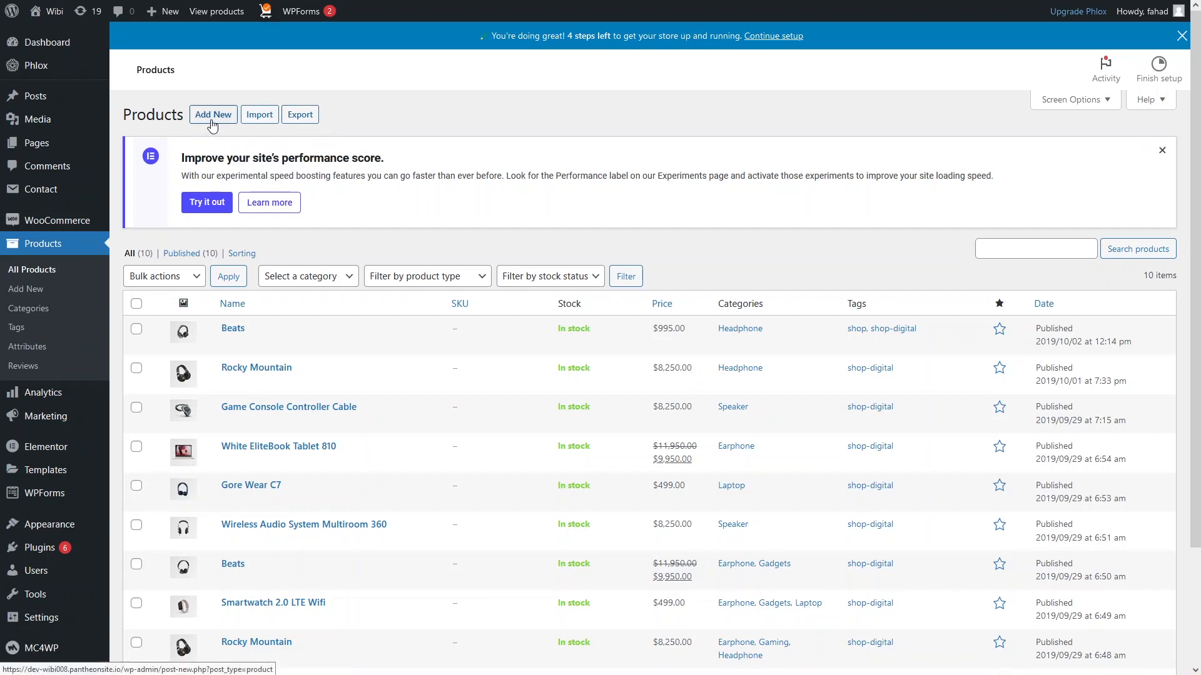
- Open a blank new product form and examine its name, description, product data, image and category fields
click(212, 124)
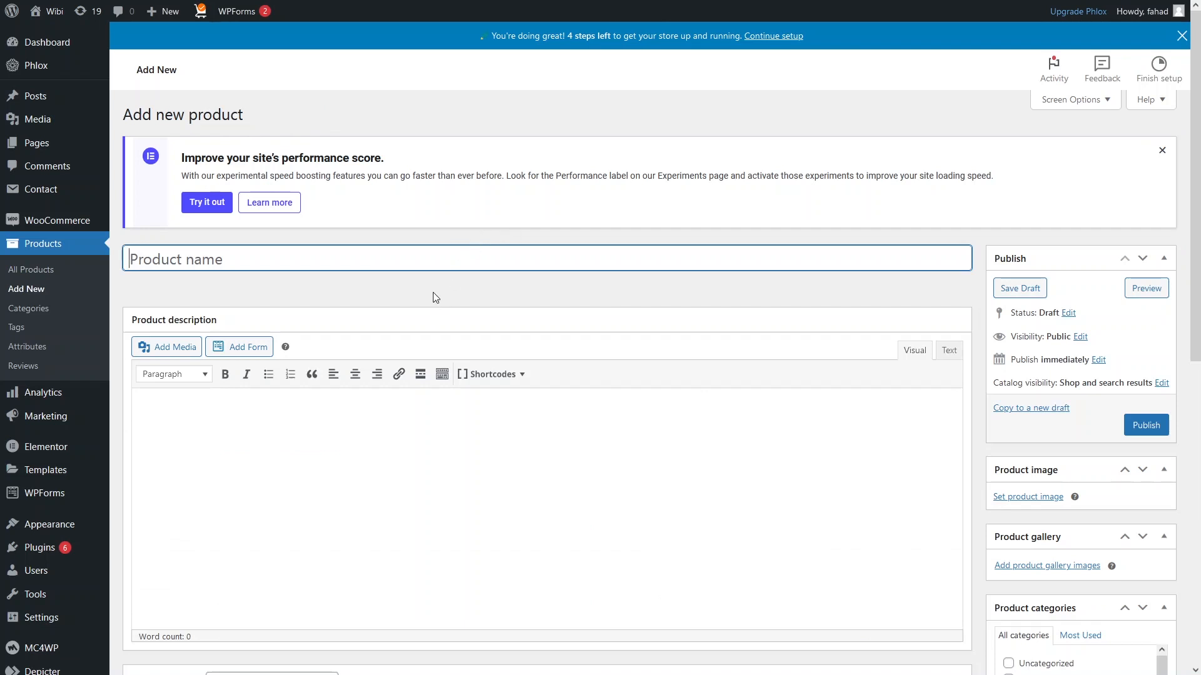
scroll(289, 303, down, 3)
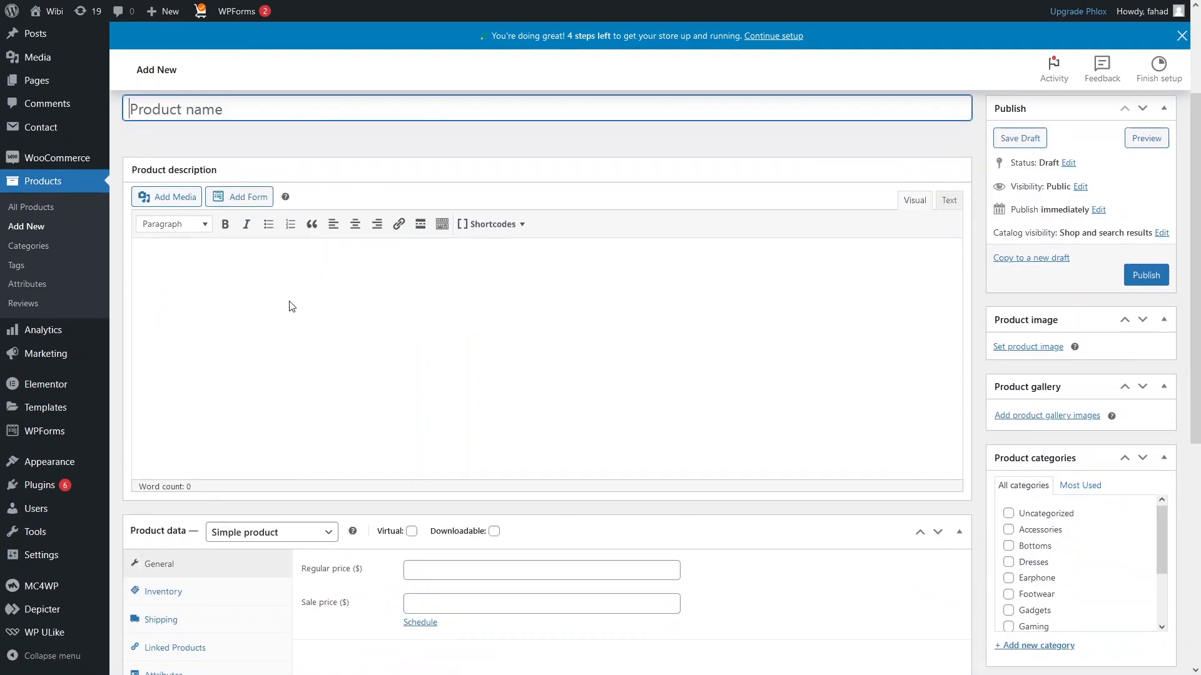
scroll(182, 271, down, 5)
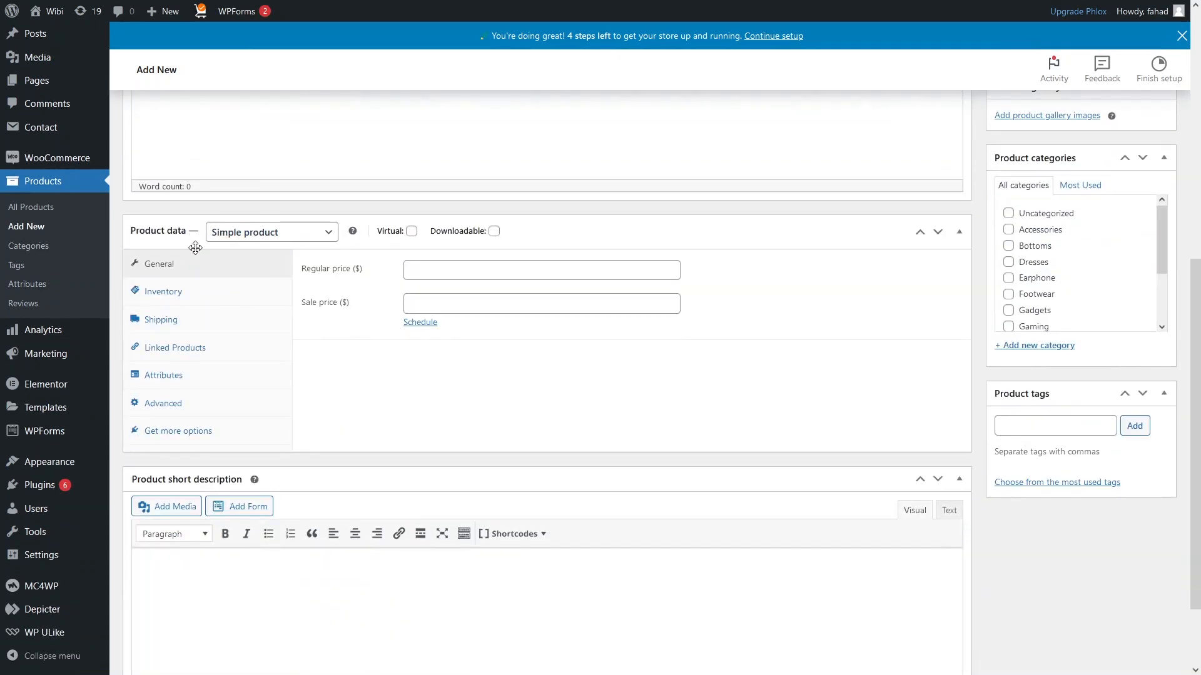
scroll(281, 306, down, 2)
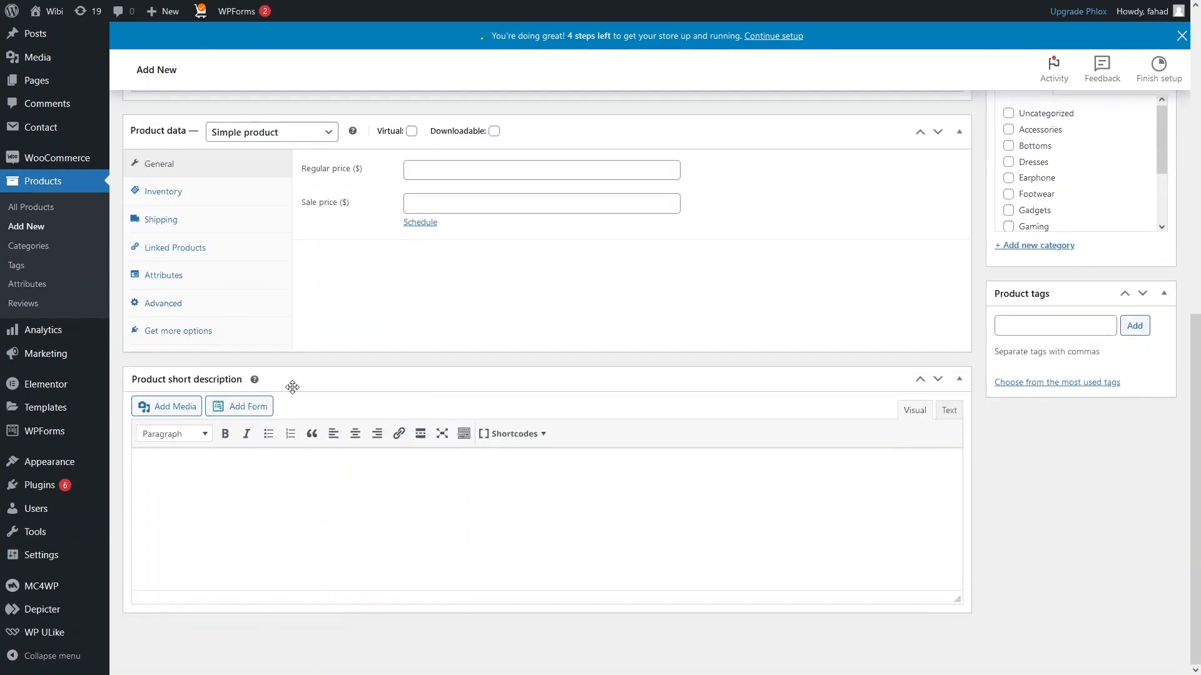
scroll(532, 428, up, 8)
scroll(625, 406, down, 3)
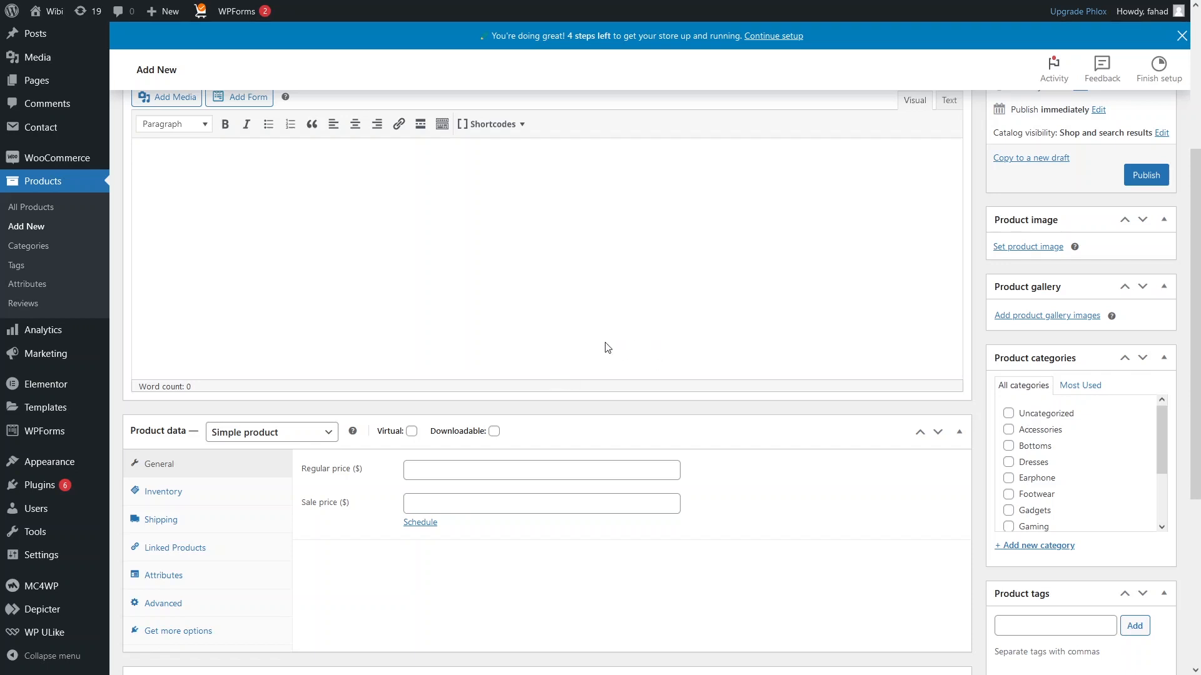
scroll(309, 237, up, 2)
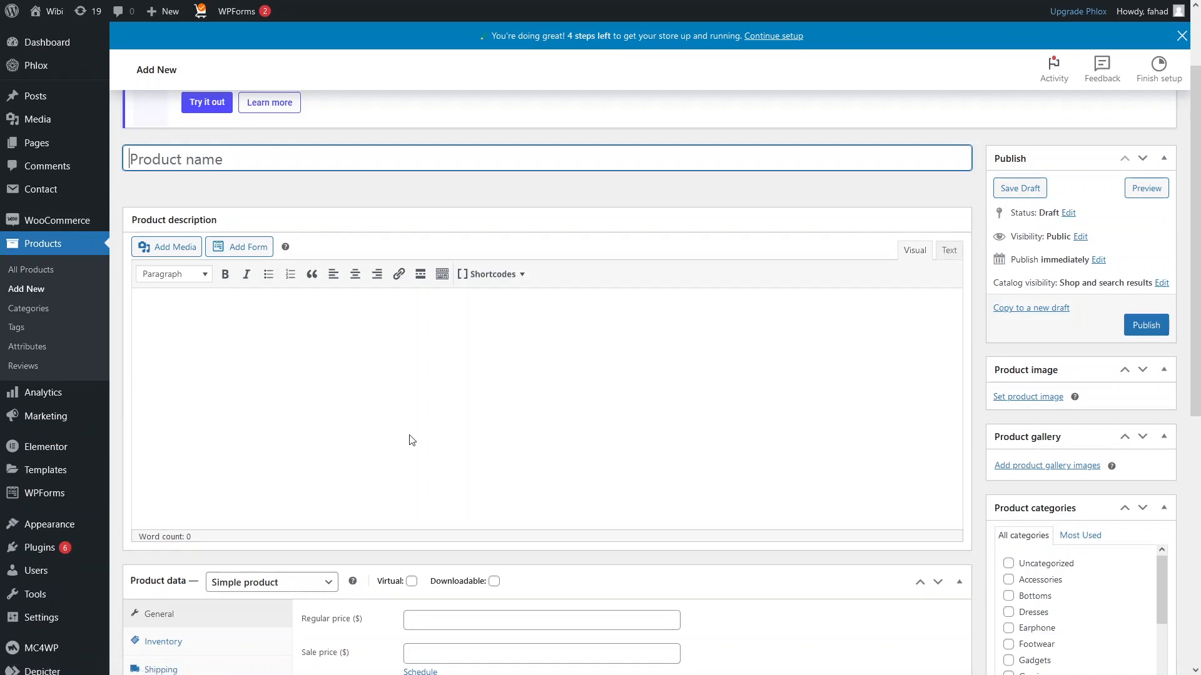
- Open the Home front page for editing with Elementor and select the headphone image in its hero section
mouse_move(41, 147)
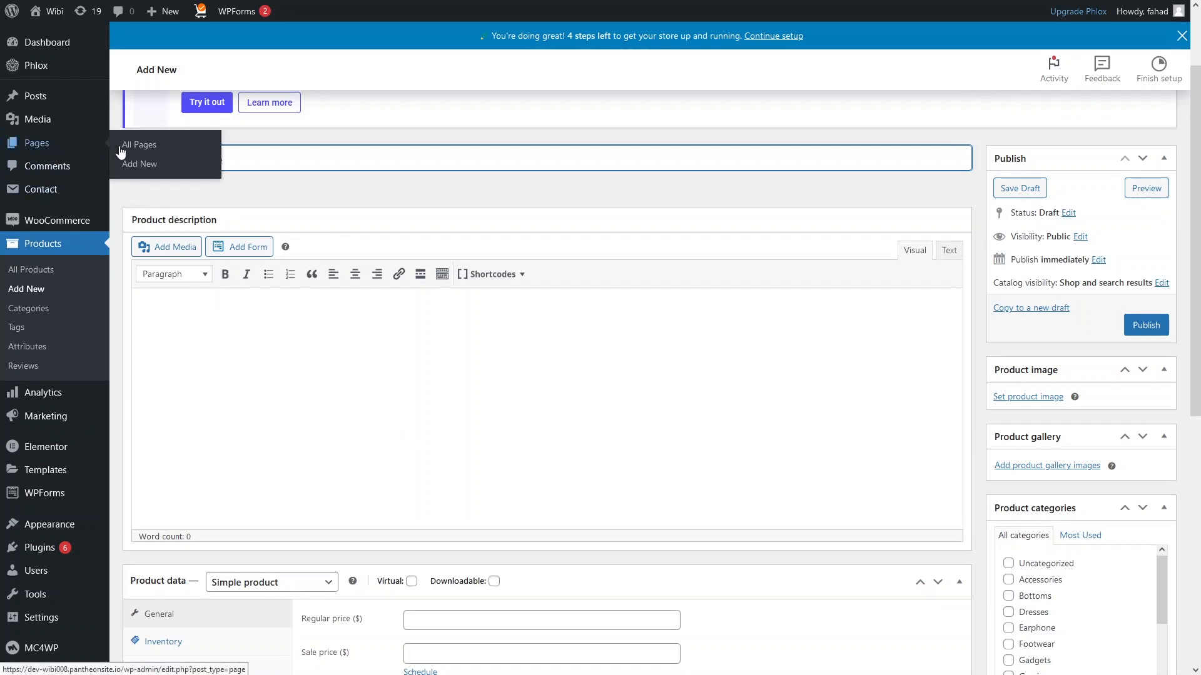
click(147, 147)
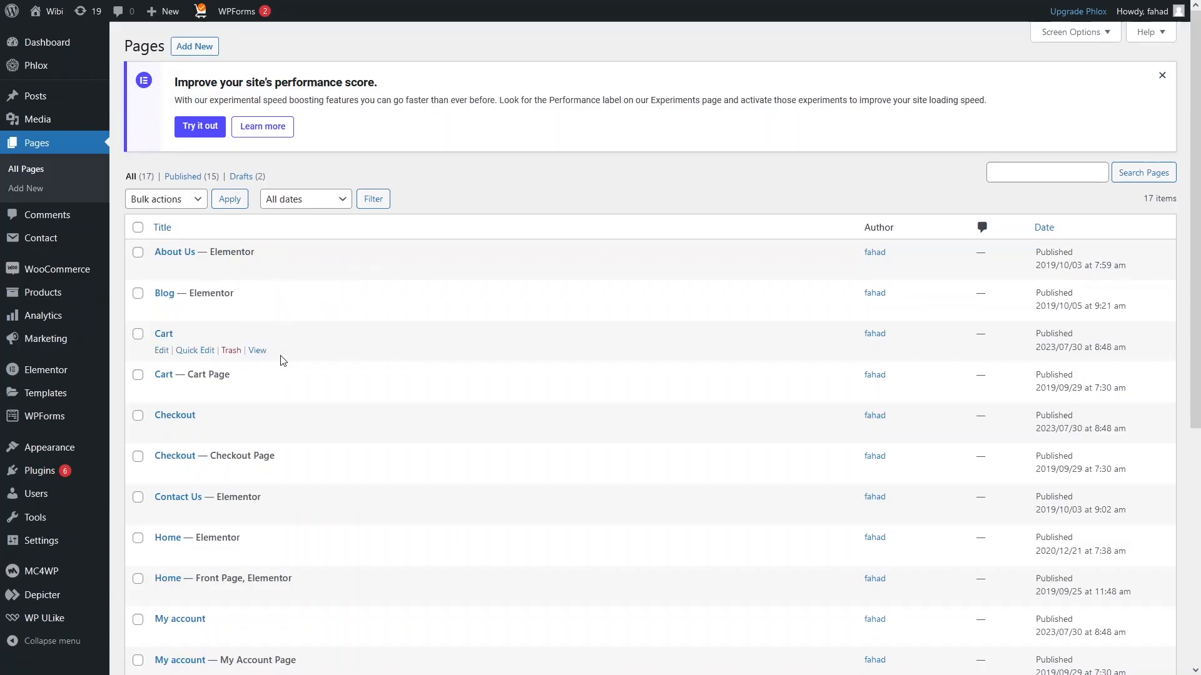
scroll(283, 361, down, 5)
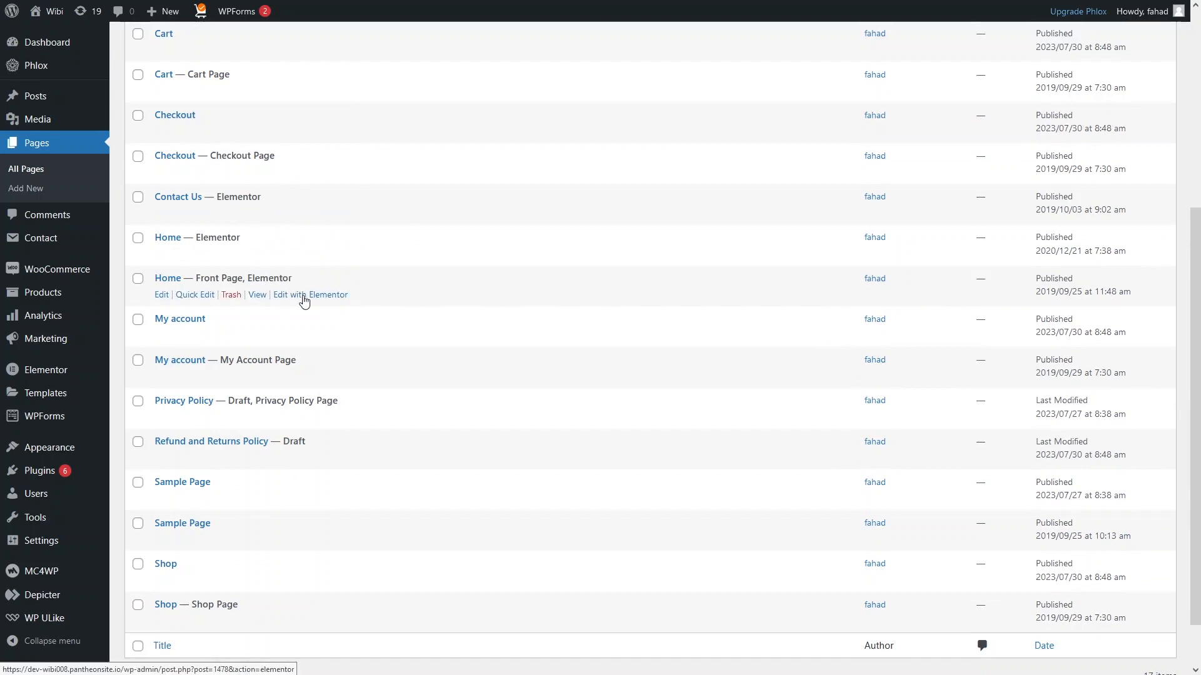
click(305, 300)
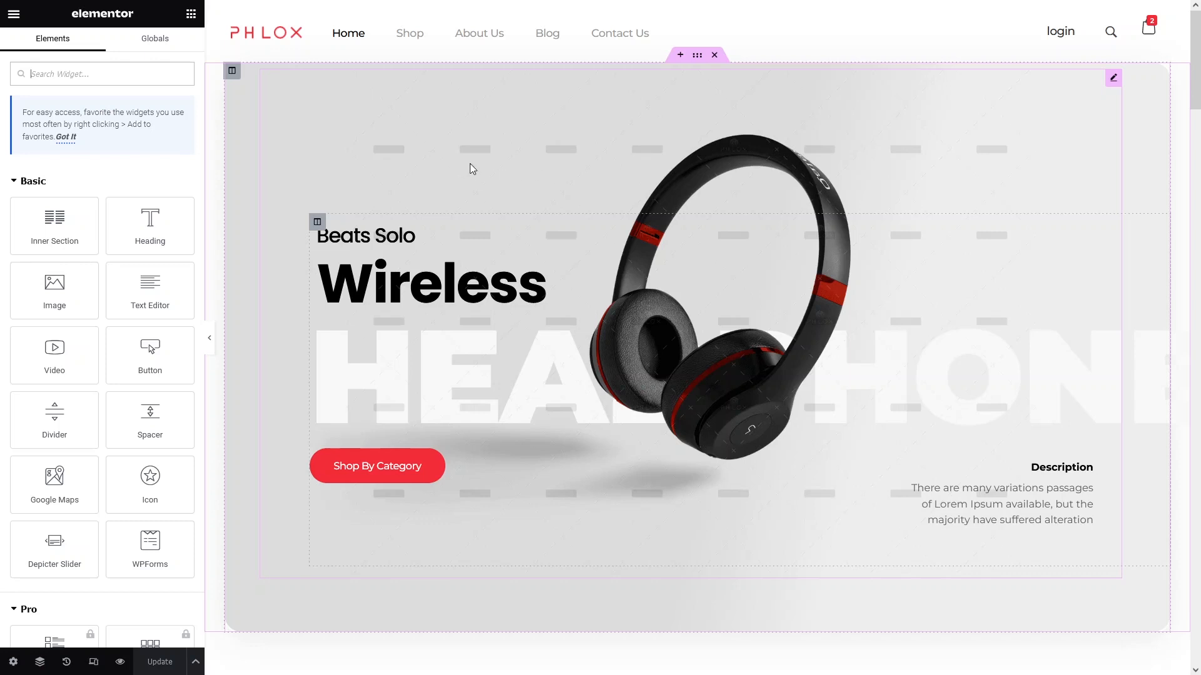
click(699, 96)
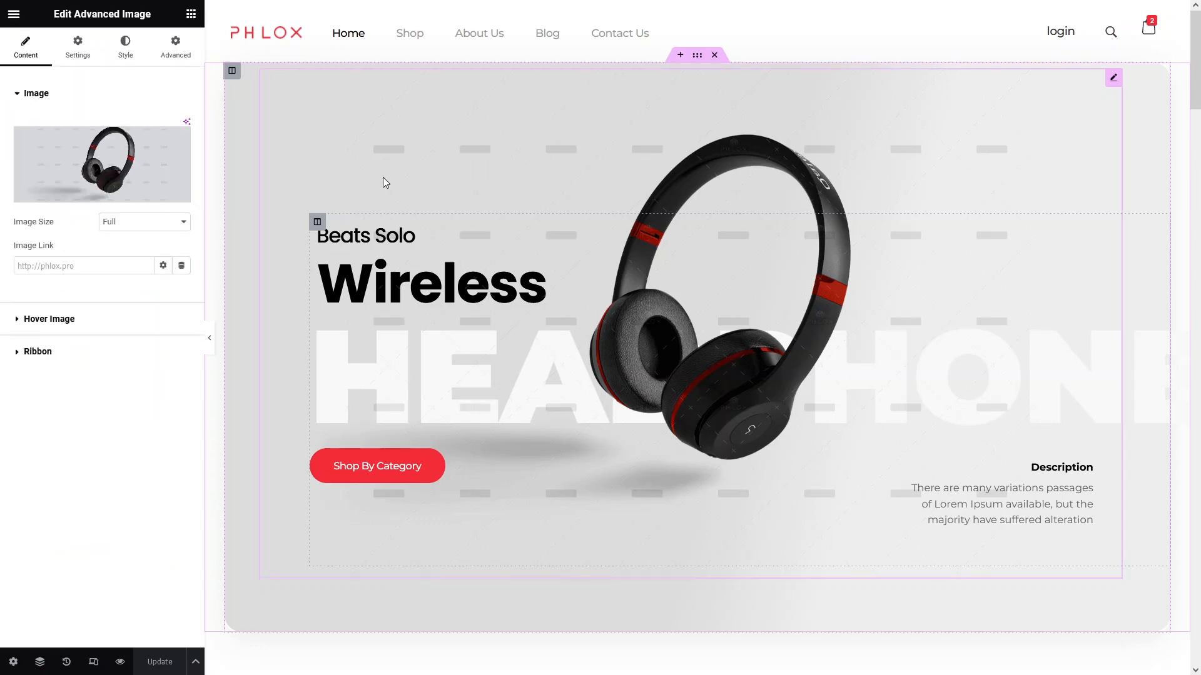
- Select the hero section's Shop By Category button and examine its label, link and style settings
mouse_move(59, 174)
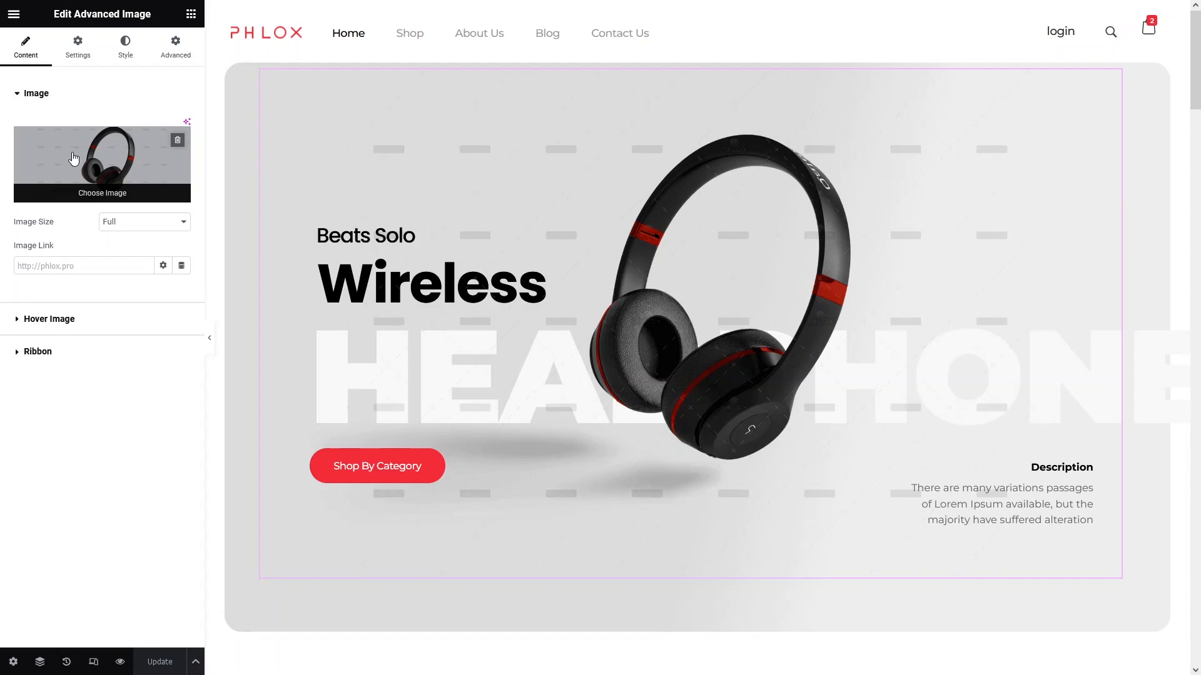
click(373, 478)
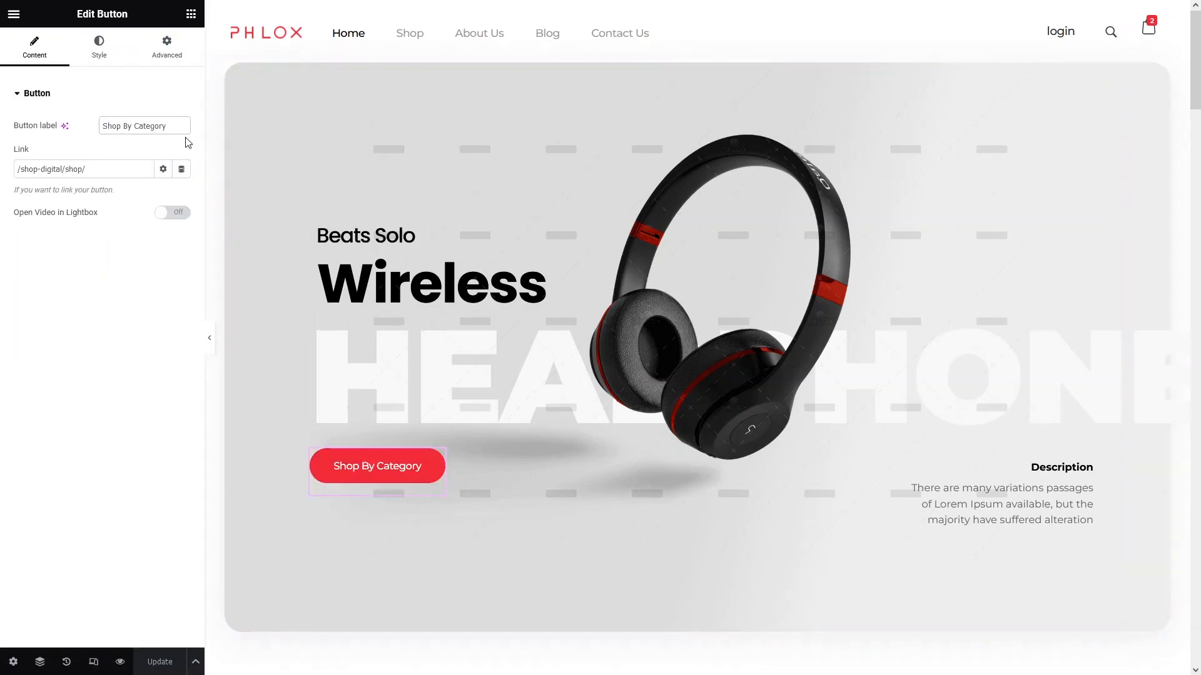
drag(172, 125, 92, 116)
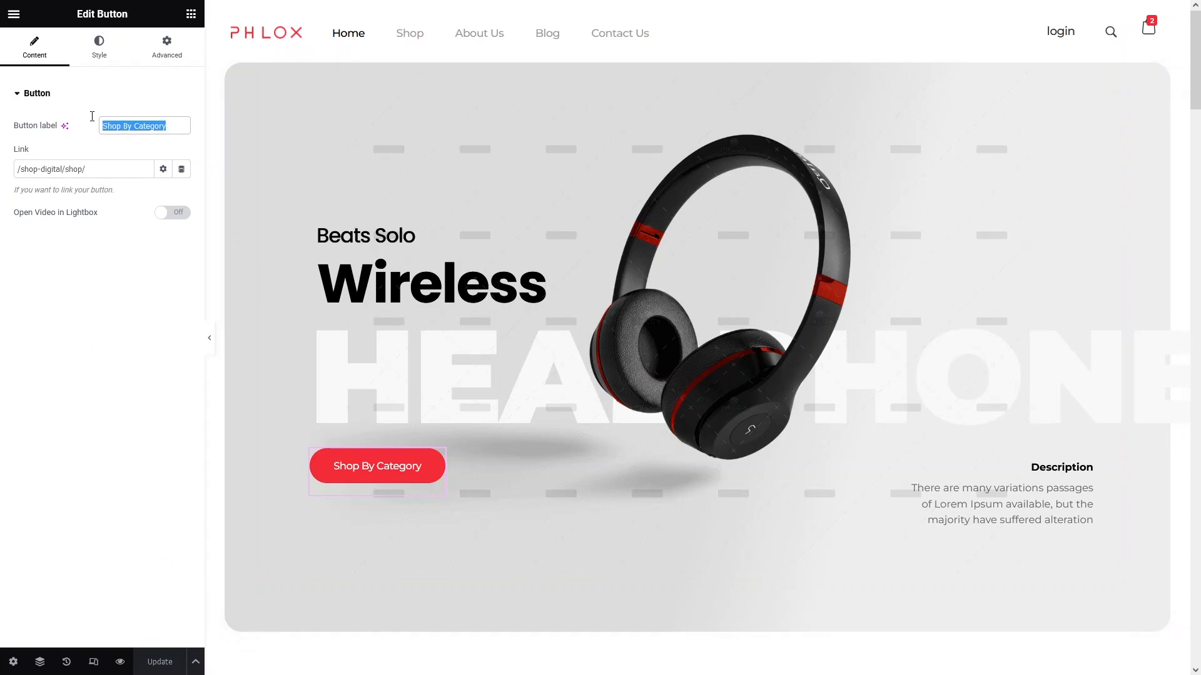
drag(106, 171, 38, 175)
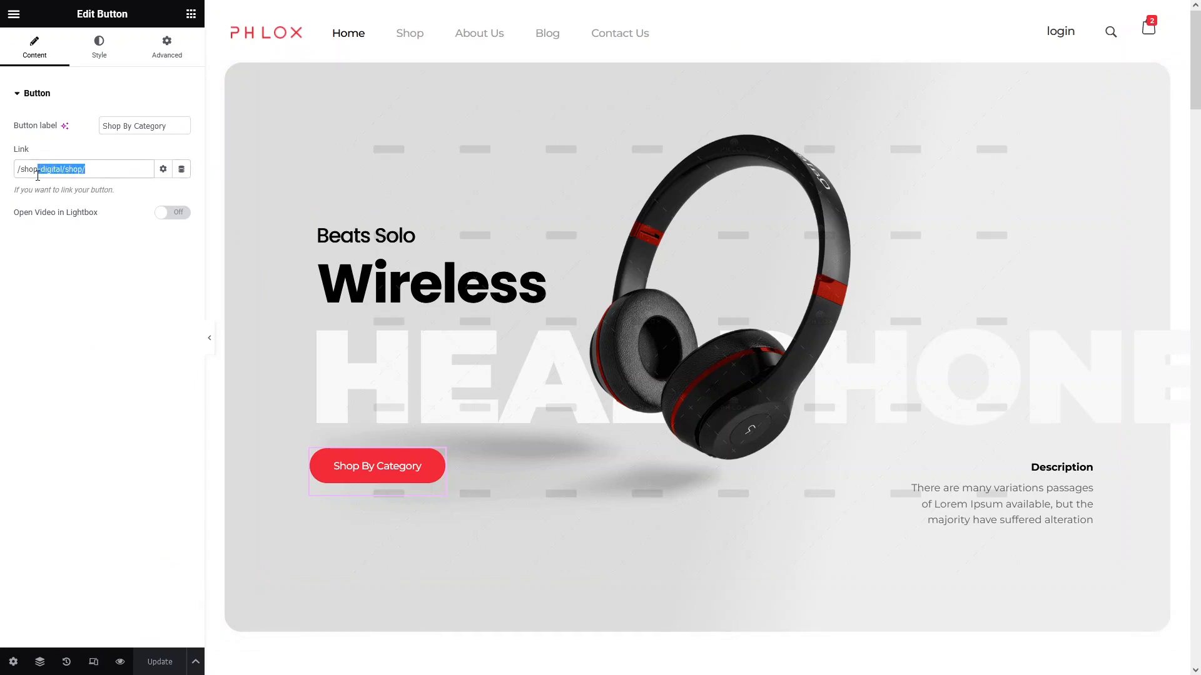
click(102, 56)
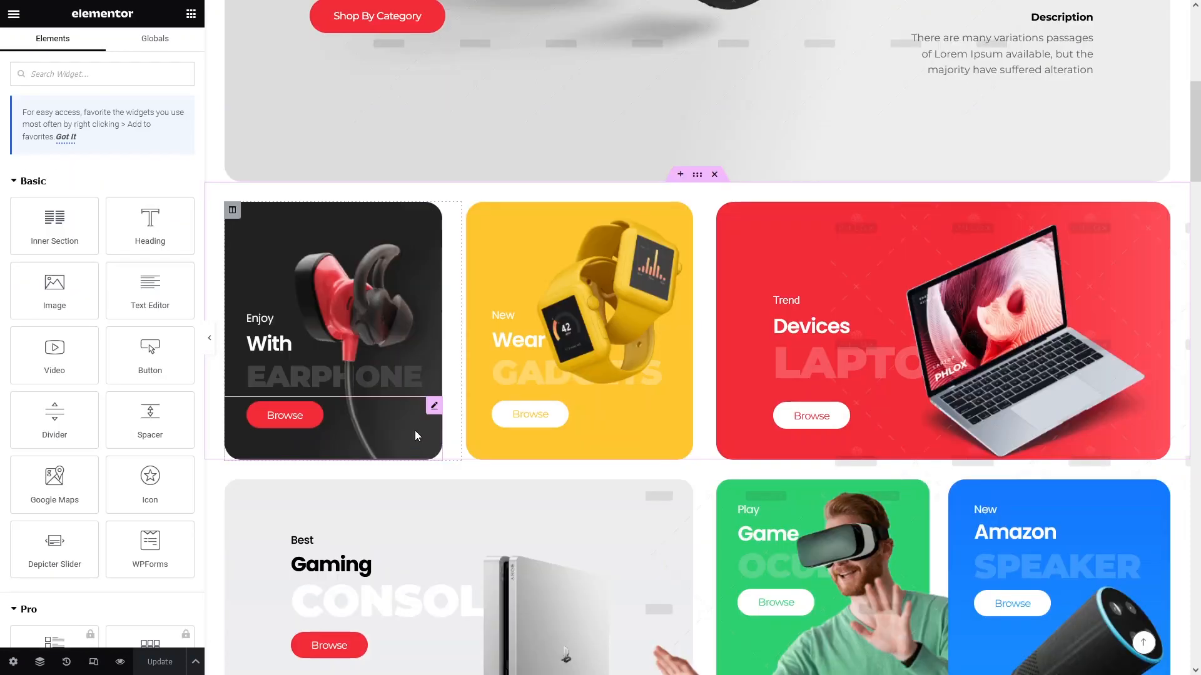
- Inspect the settings of the earphone banner image, the Best Seller Products heading and the product grid beneath it
click(384, 302)
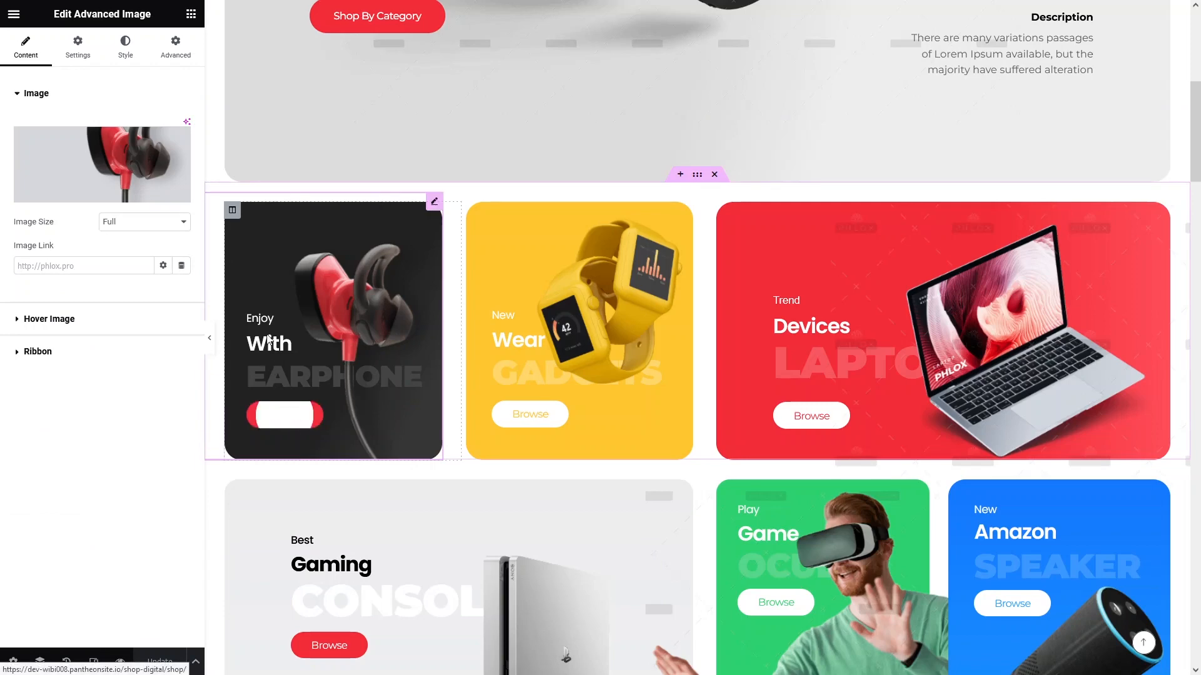
scroll(680, 405, down, 3)
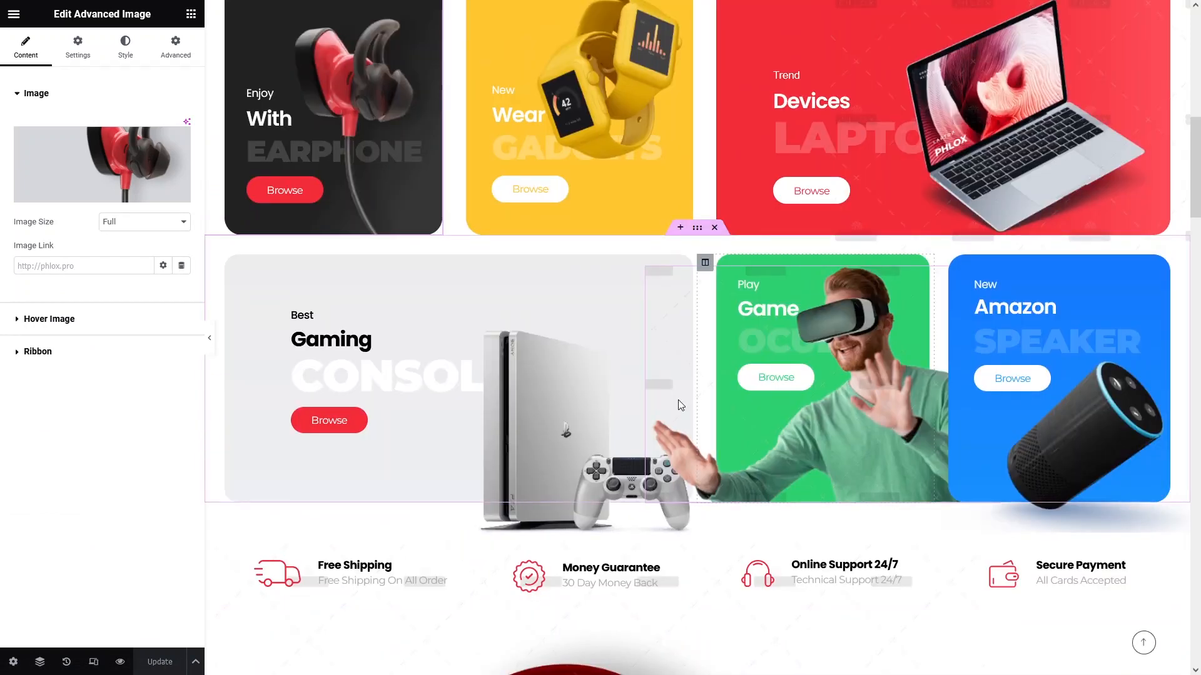
scroll(680, 404, down, 6)
scroll(681, 405, down, 5)
scroll(679, 406, down, 3)
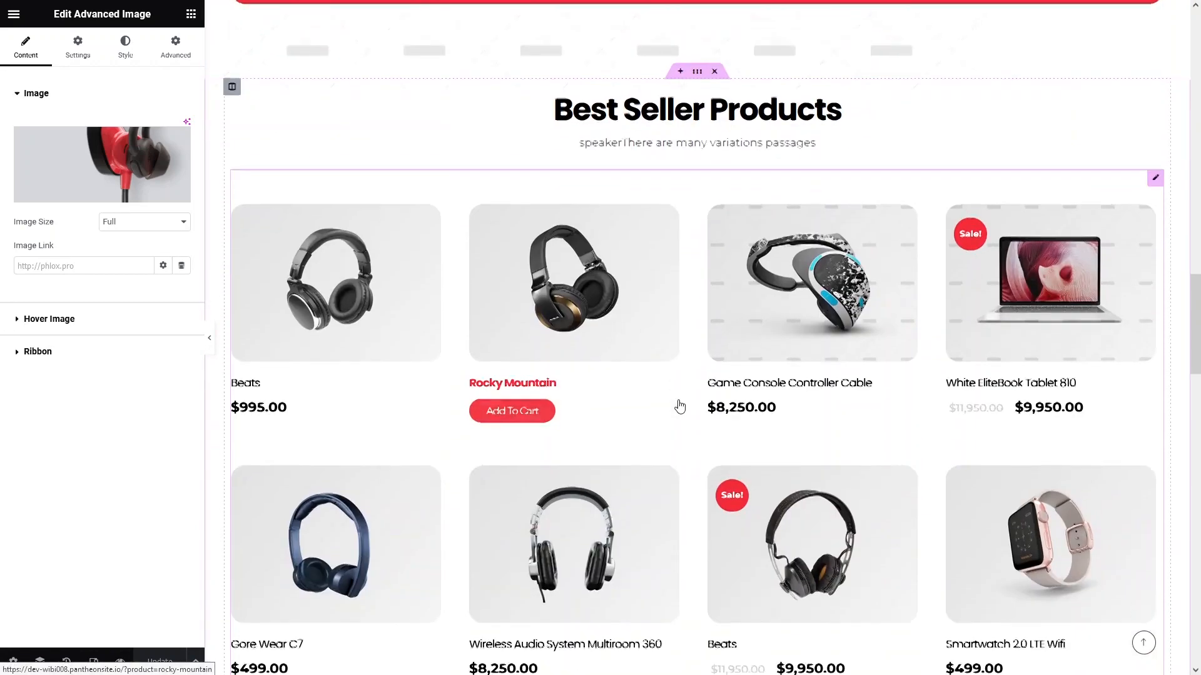
click(482, 99)
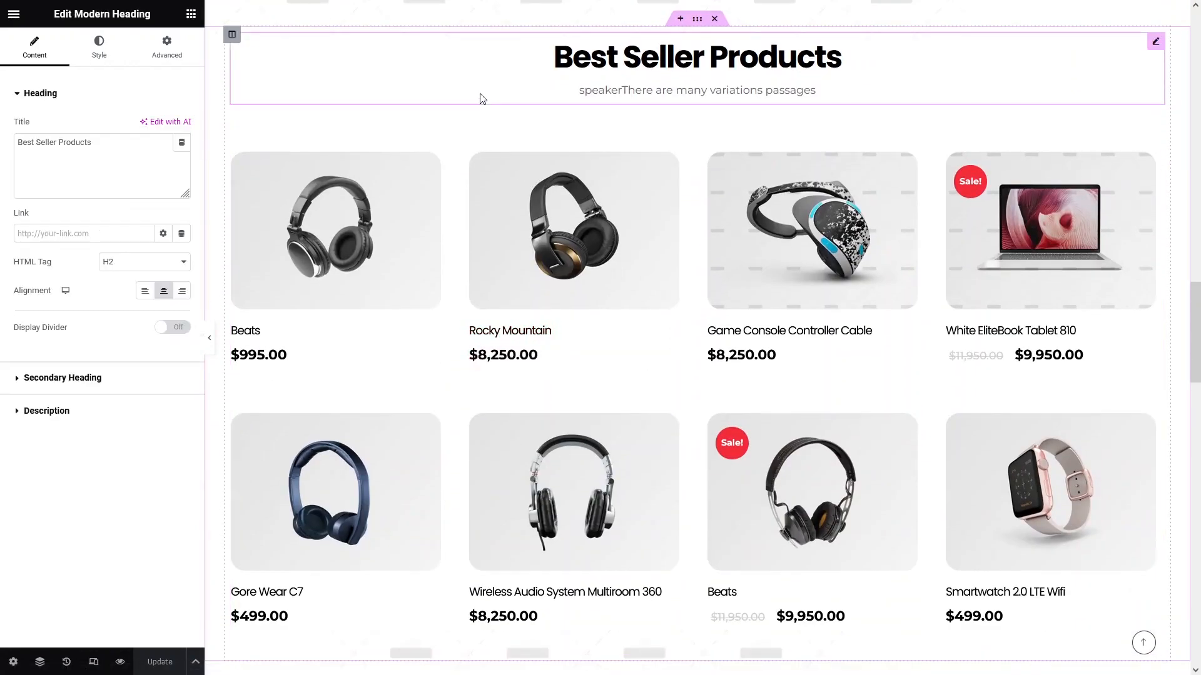
click(465, 129)
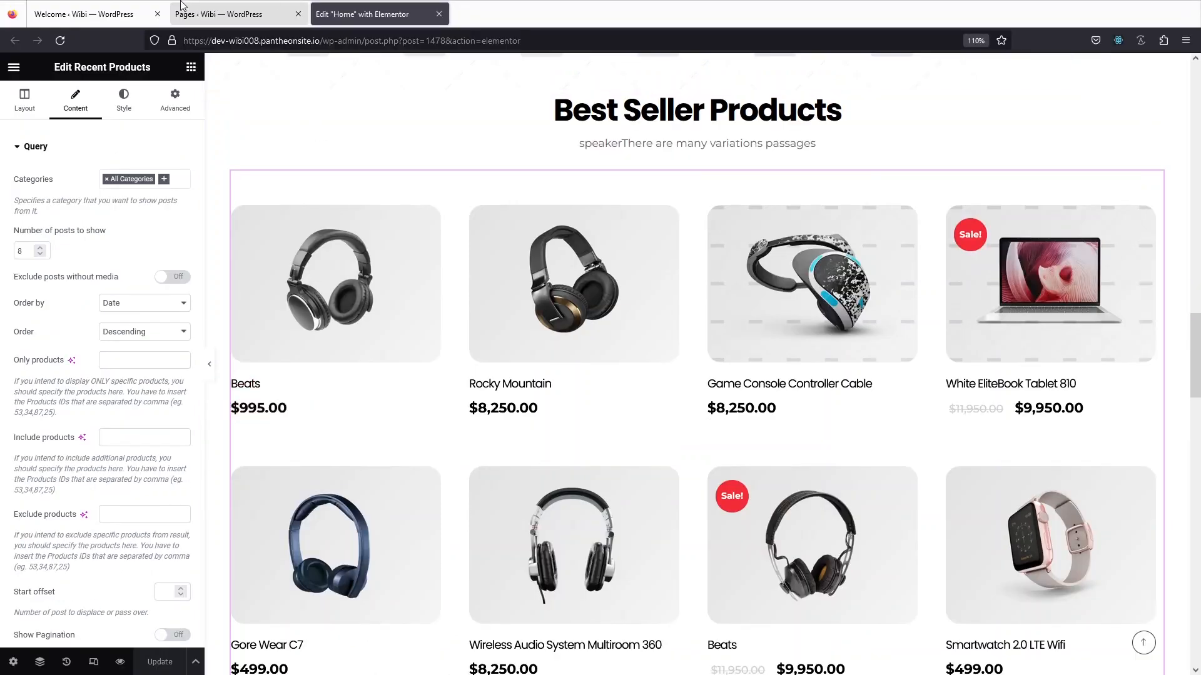
- Return to the list of all pages in the WordPress admin
click(194, 7)
scroll(403, 171, up, 5)
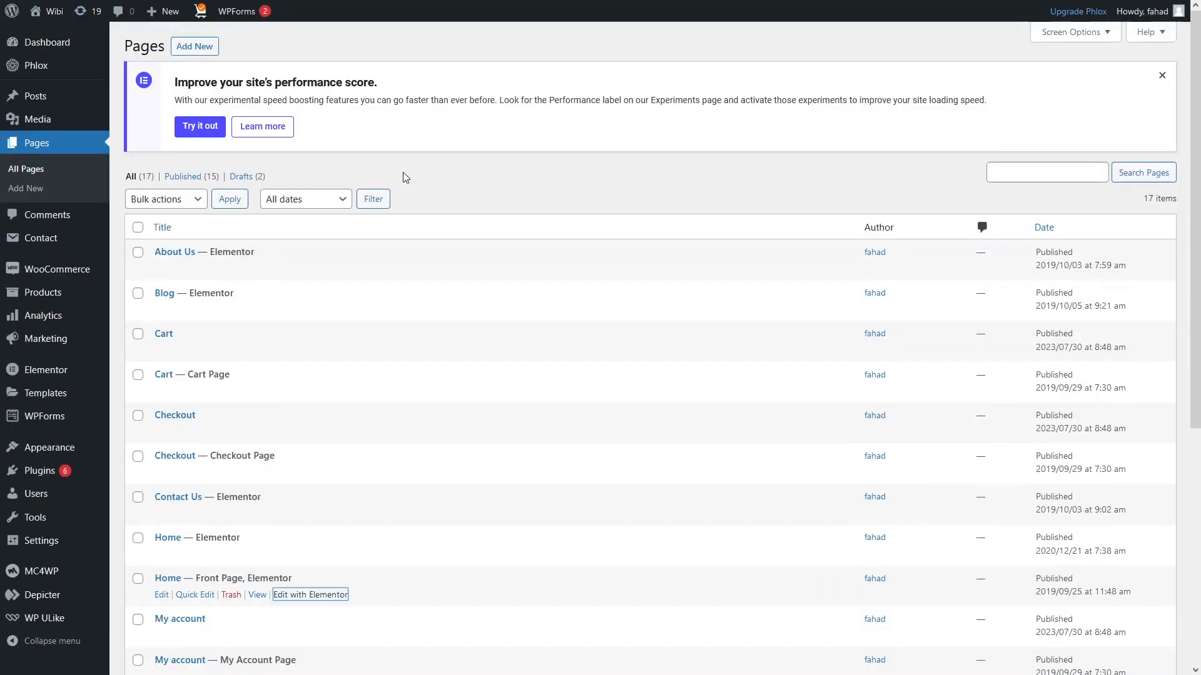